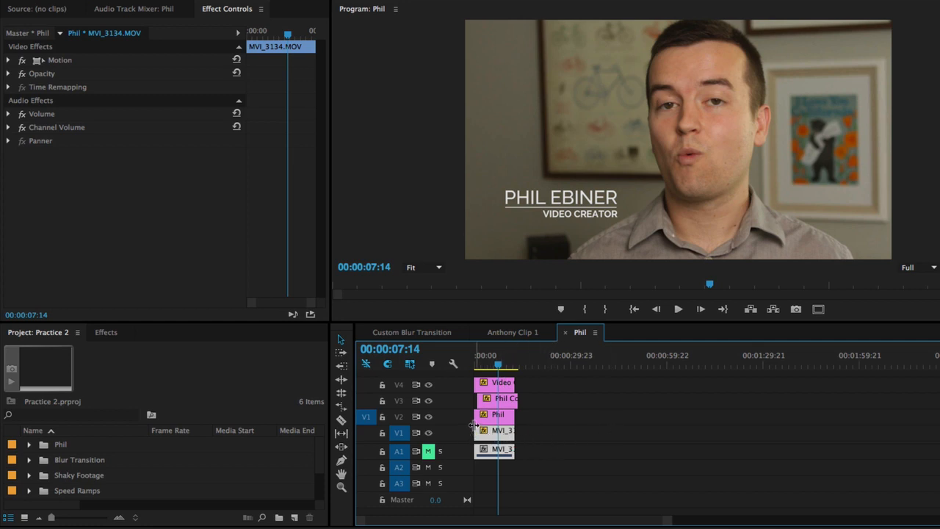
- Duplicate the MVI_3134.MOV interview clip into the empty timeline space after the original and move the playhead into the copy
left_click_drag(486, 433, 570, 439)
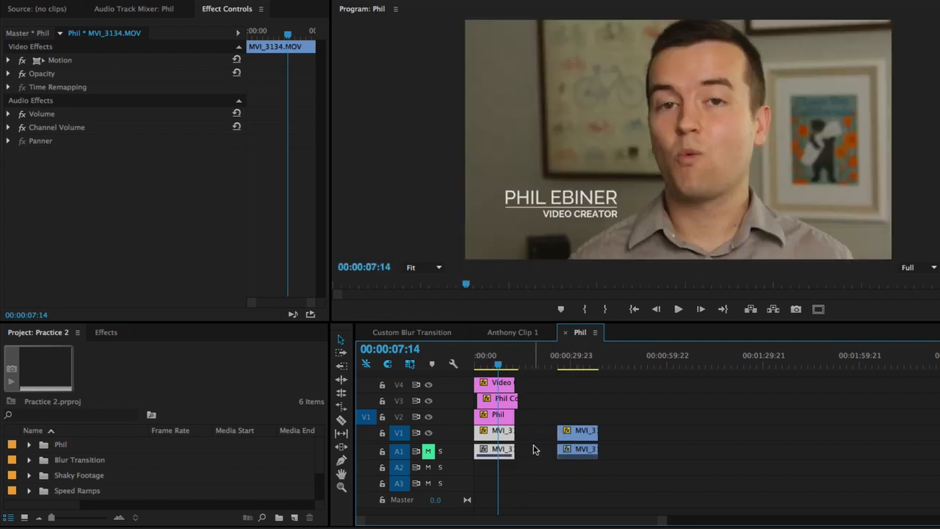
left_click(570, 363)
key("space")
key("space")
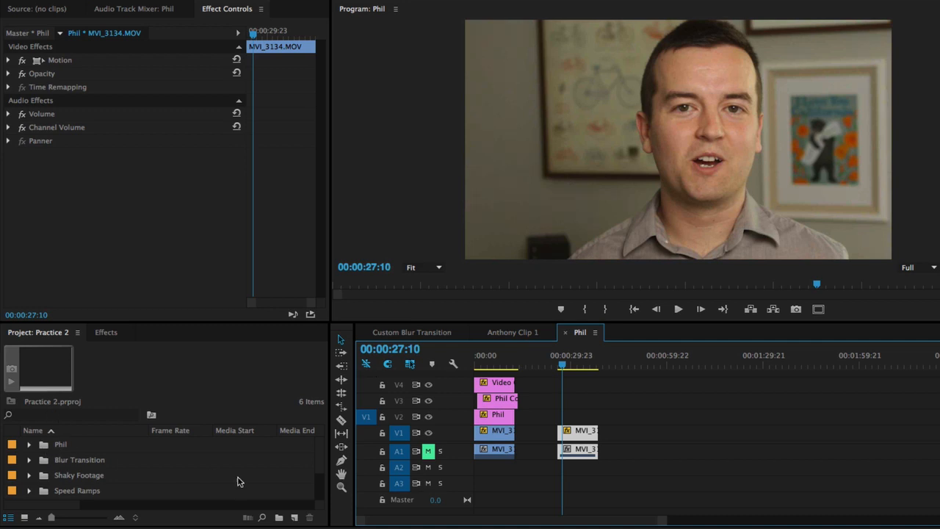
- Create a new 1920 x 1080 title at 23.976 fps and name it after the speaker
left_click(293, 517)
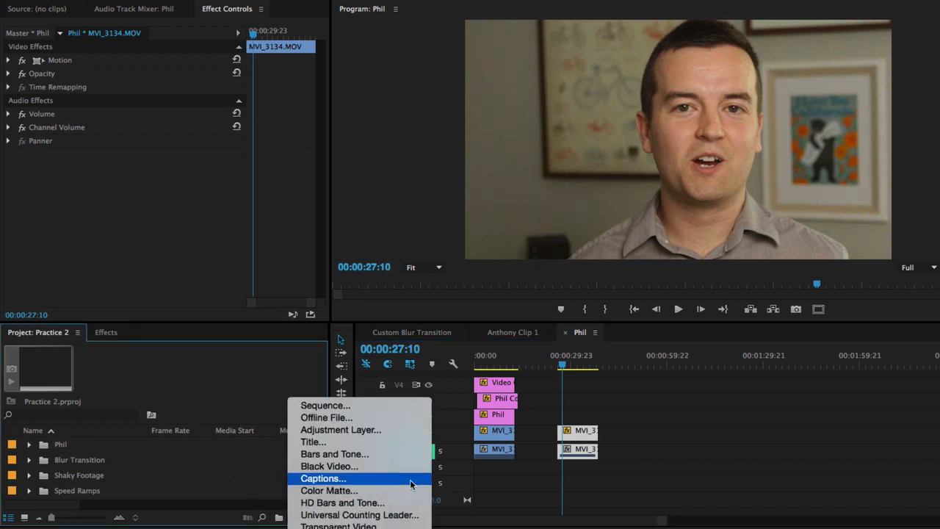
left_click(353, 441)
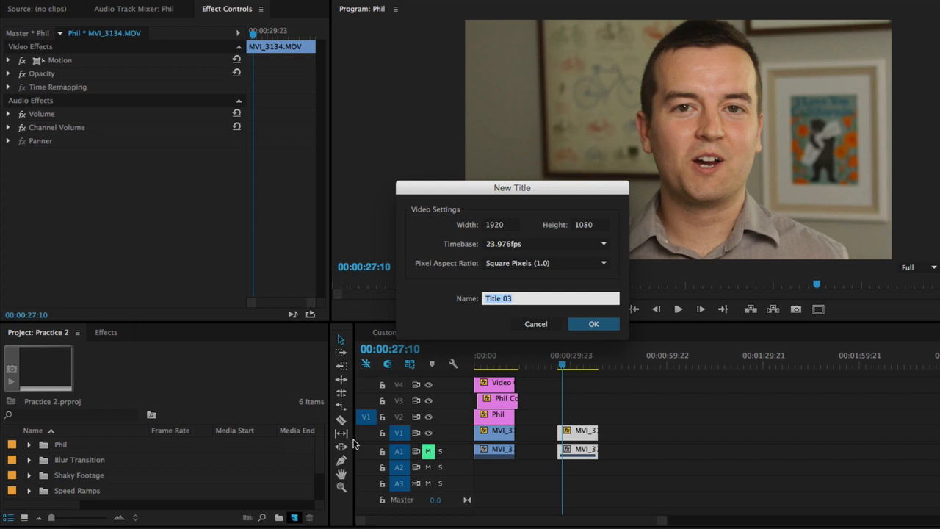
type("Phil Ebiner")
key("Return")
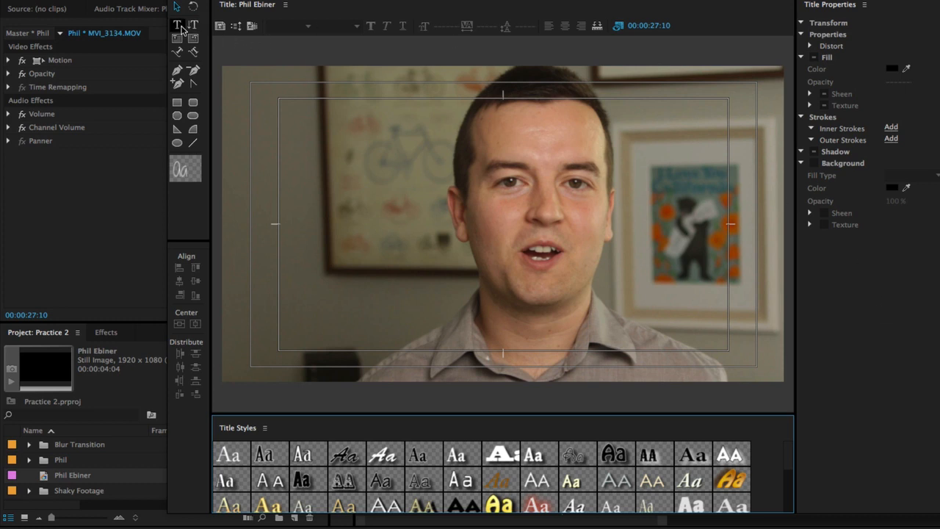
- Add the speaker's full name as a text line in the lower-left area of the title frame
left_click(177, 24)
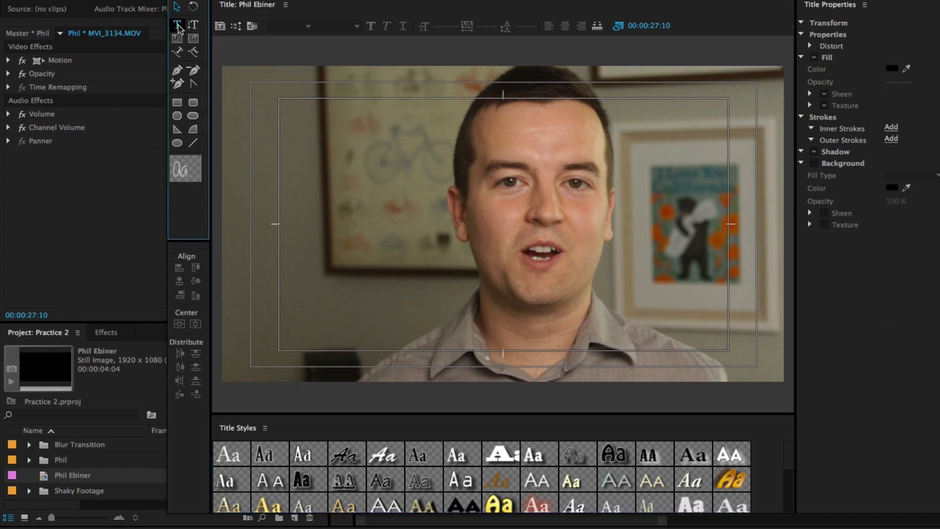
left_click(300, 287)
type("P")
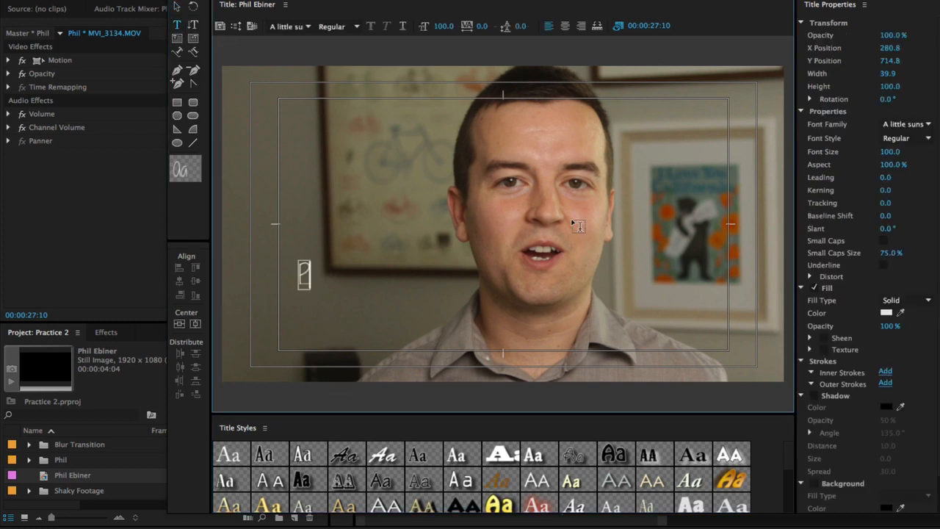
type("hil Ebiner")
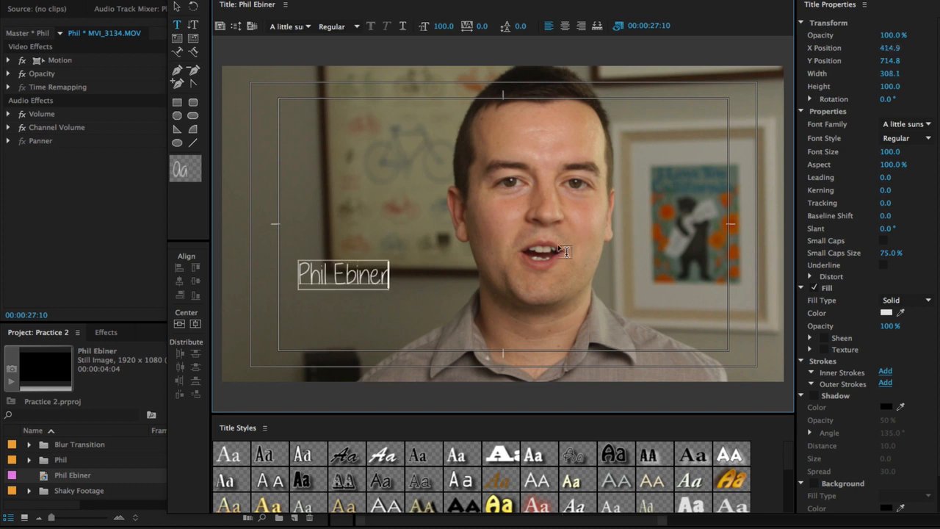
- Change the name text to the Raleway font in the Medium style
left_click(177, 6)
left_click(309, 26)
type("Raleway")
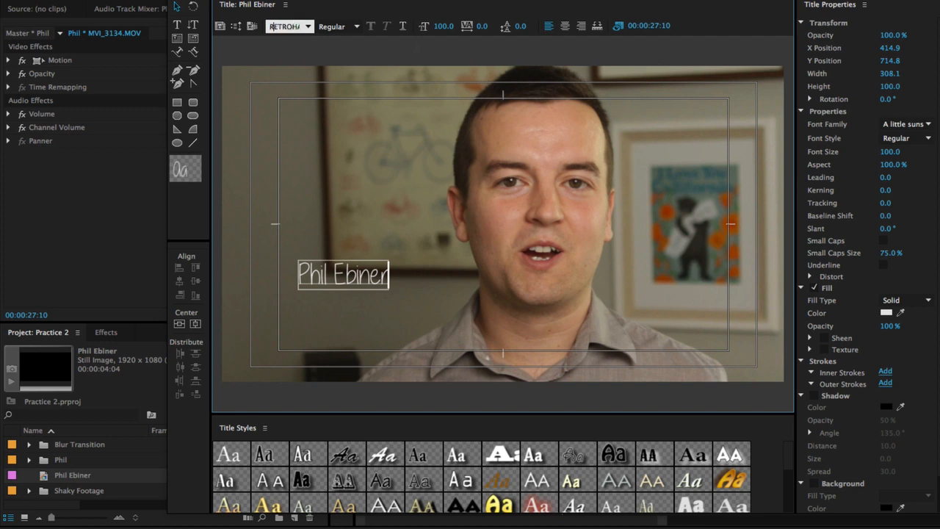
key("Return")
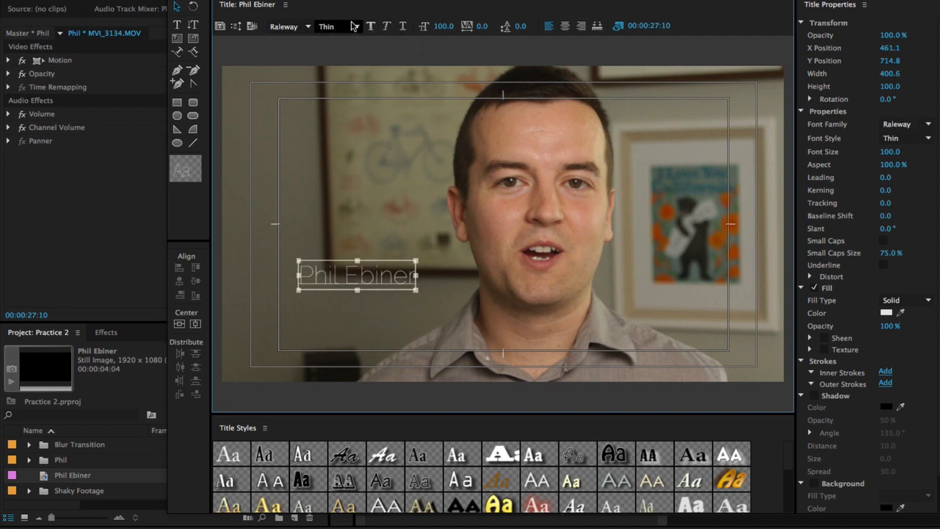
left_click(358, 29)
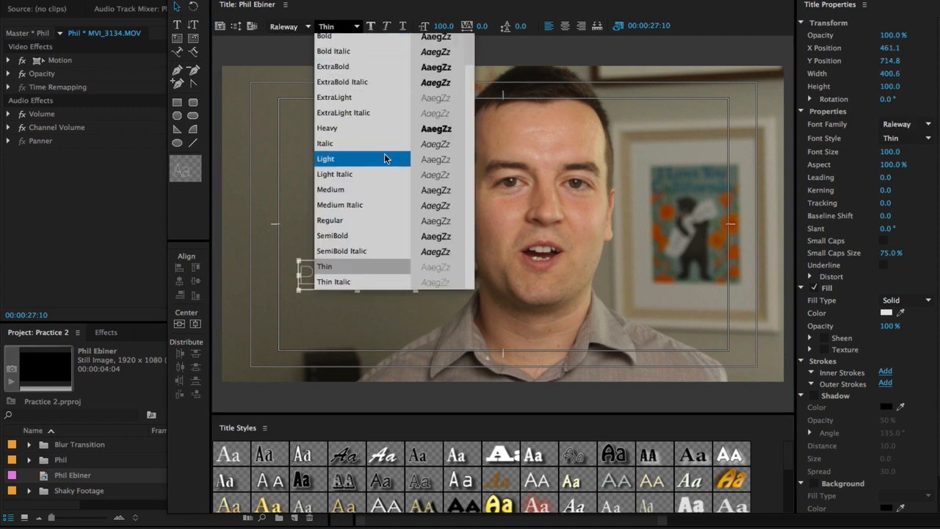
left_click(374, 189)
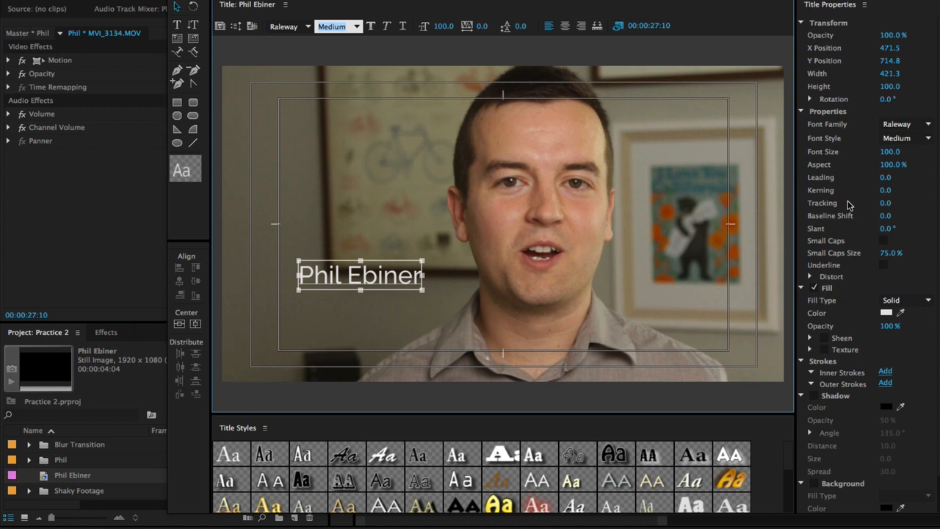
- Turn on small caps at 100% size for the name text and shift it slightly down and left in the frame
left_click(883, 241)
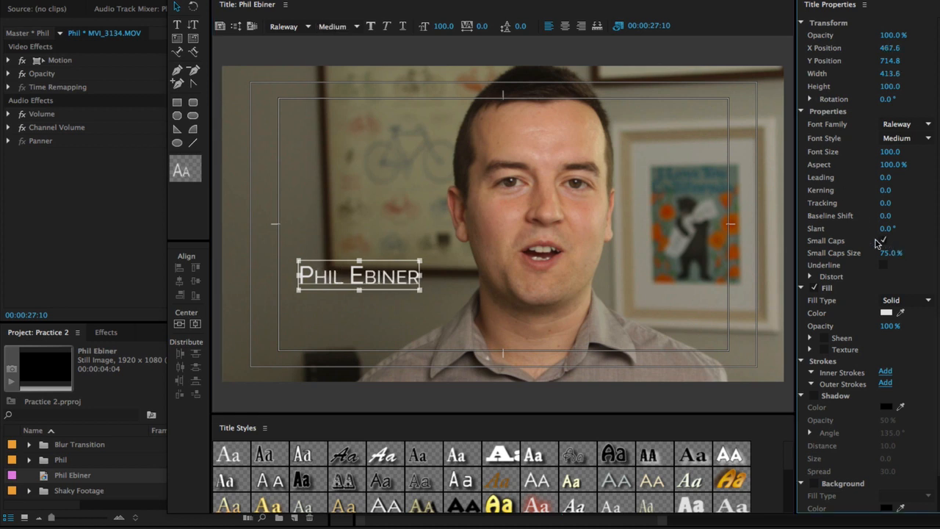
left_click_drag(888, 254, 908, 254)
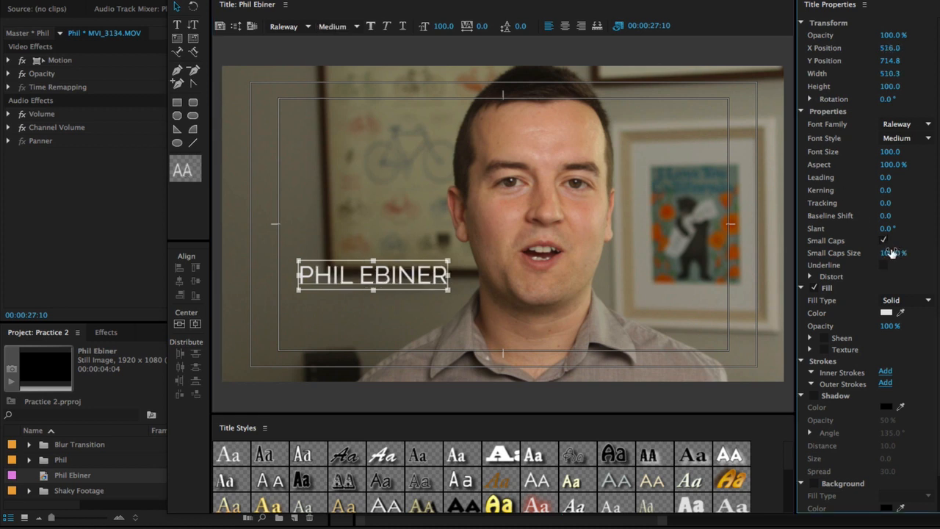
left_click_drag(395, 283, 369, 296)
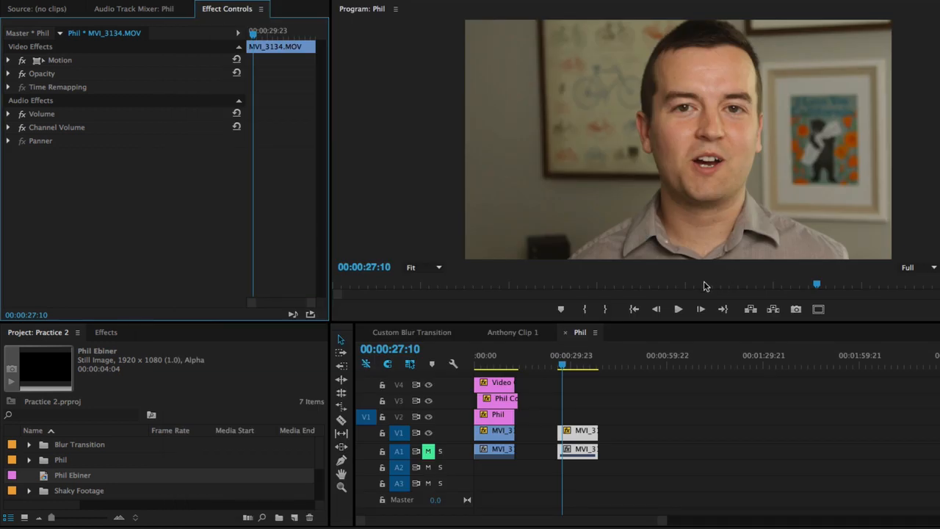
- Place the name title on V2 above the duplicated interview clip and extend it to the clip's full length
left_click_drag(83, 475, 567, 425)
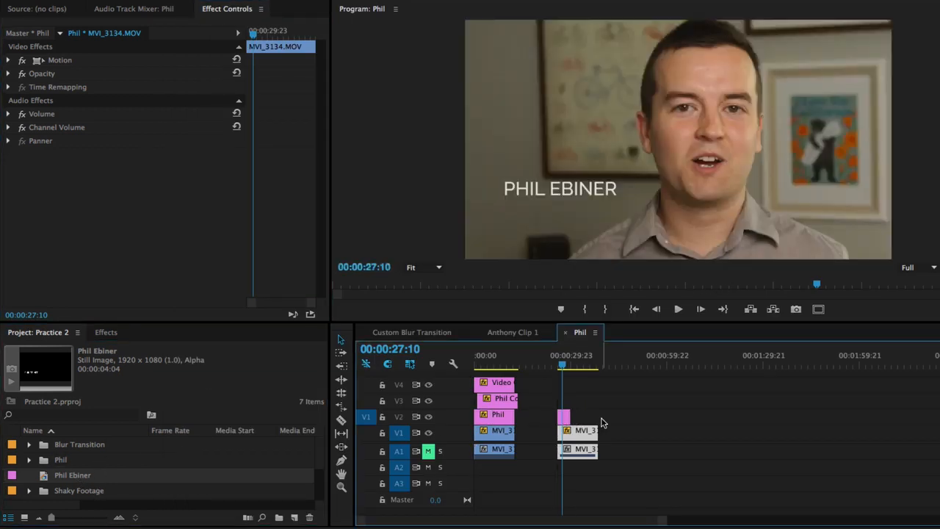
key("equal")
key("equal")
scroll(758, 420, "right", 1)
key("equal")
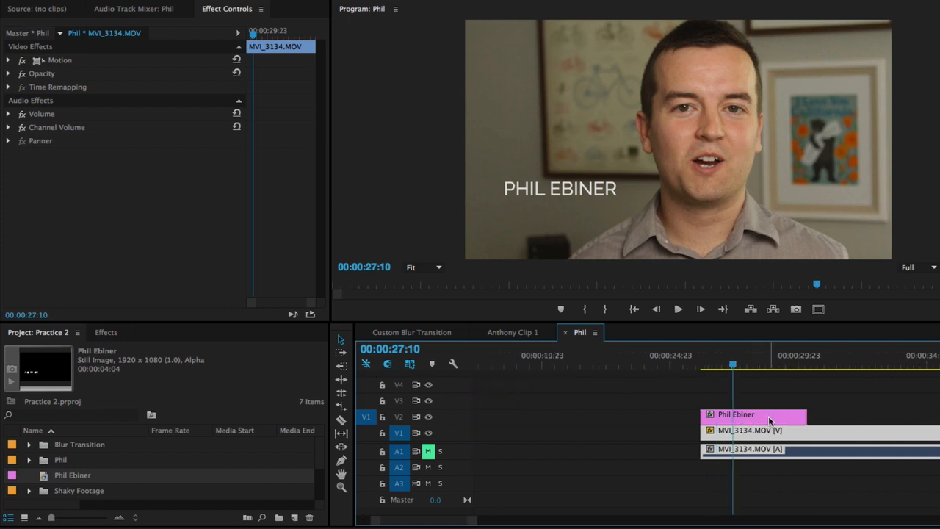
scroll(769, 419, "right", 2)
scroll(768, 418, "right", 2)
left_click_drag(712, 417, 935, 420)
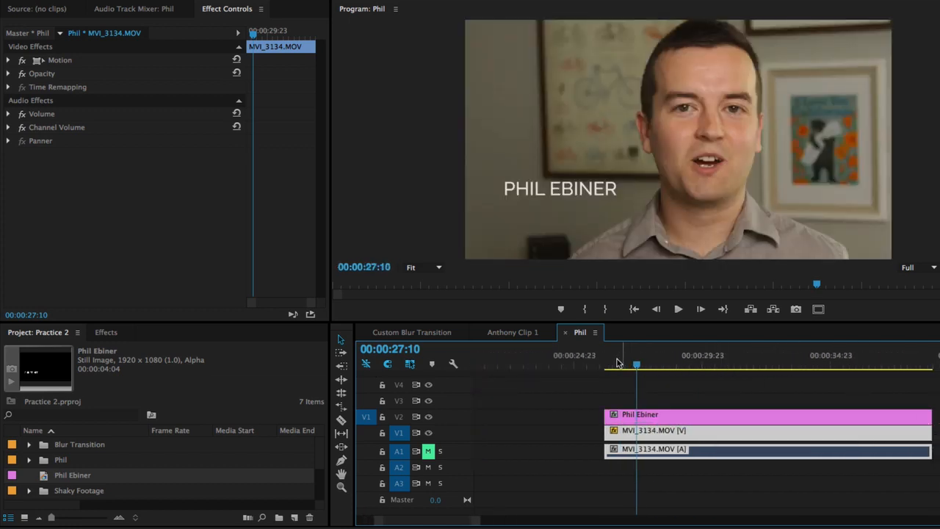
- Duplicate the name title clip from V2 onto V3 directly above it
left_click(613, 365)
left_click_drag(614, 365, 635, 366)
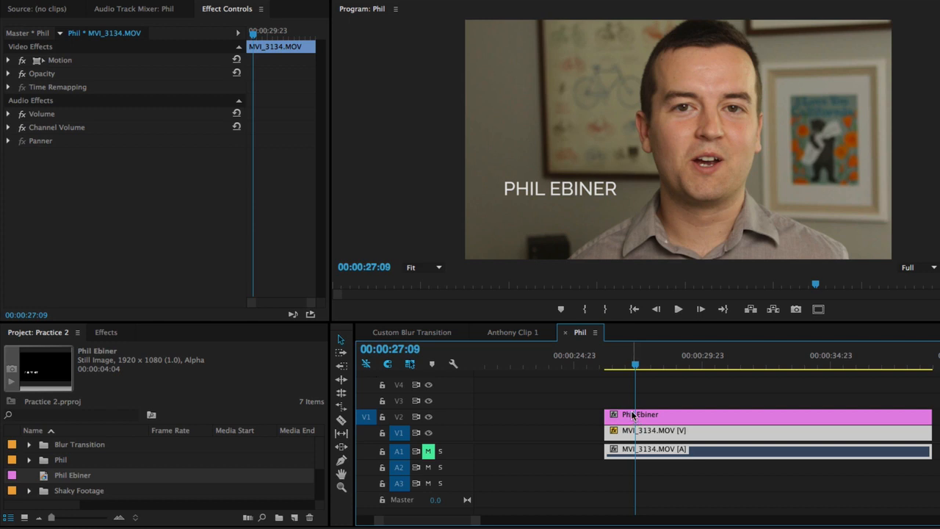
left_click_drag(633, 416, 634, 398)
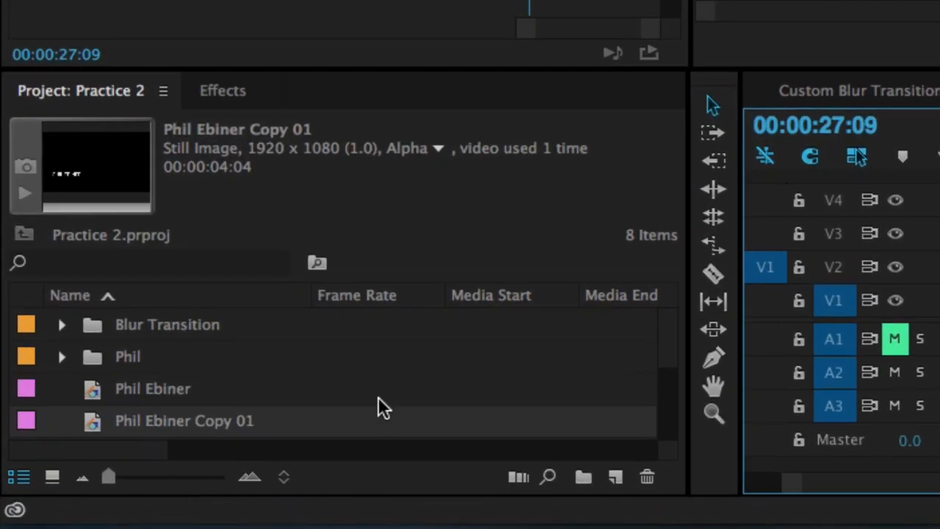
left_click(155, 420)
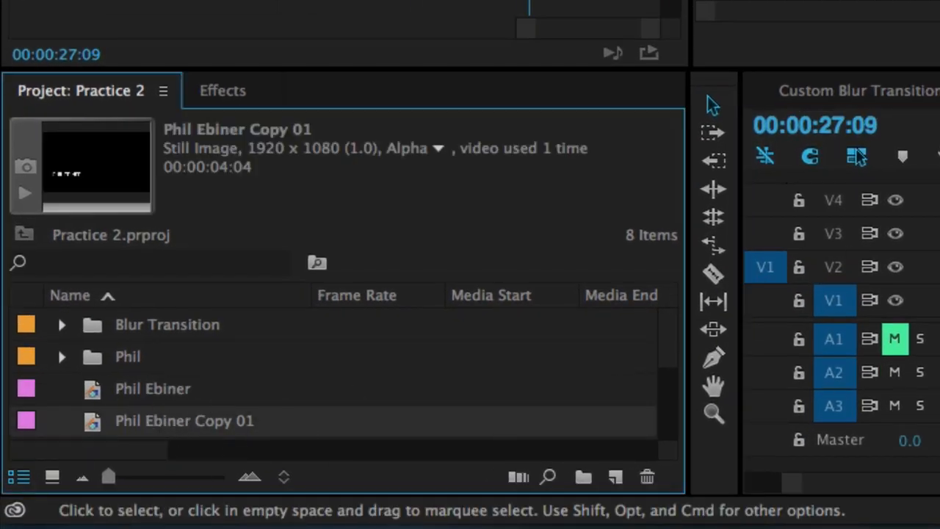
left_click(602, 363)
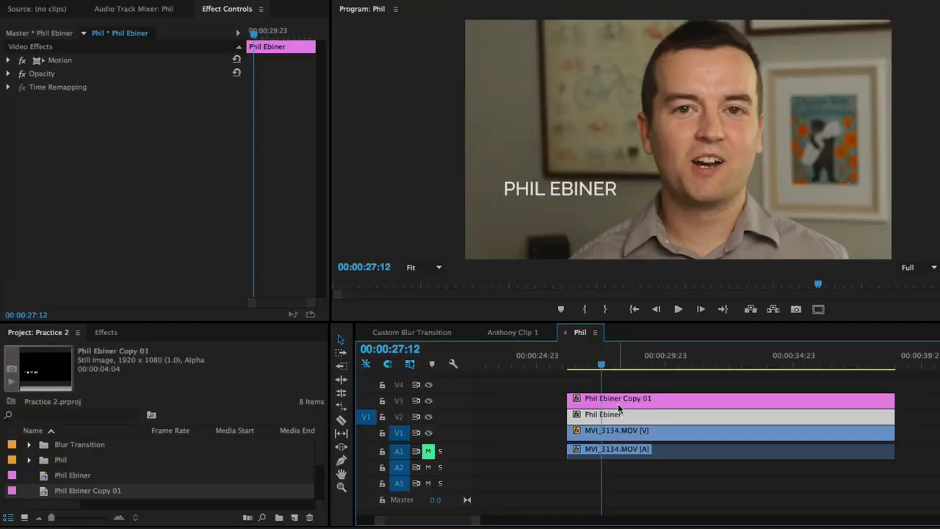
- Save the project and rename the copied title in the project as Video Creator
key("ctrl+s")
left_click(73, 492)
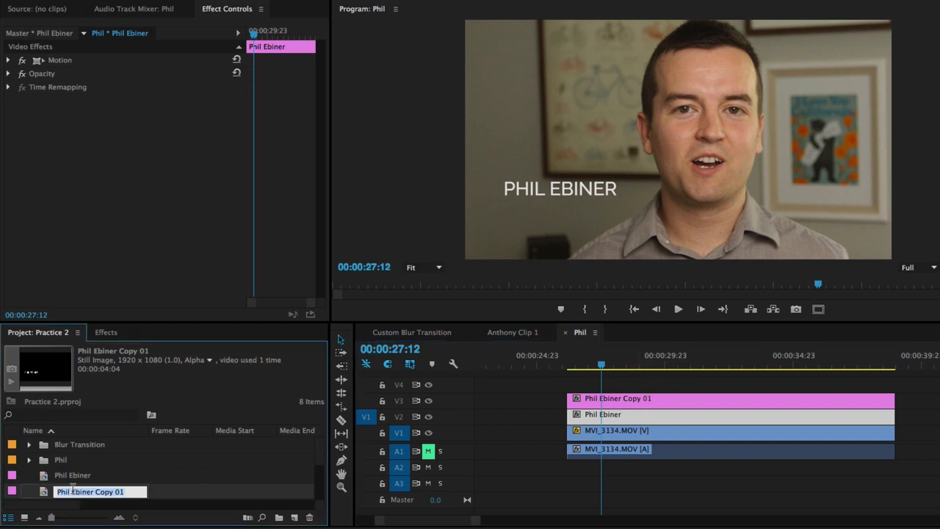
type("Video Creator")
key("Tab")
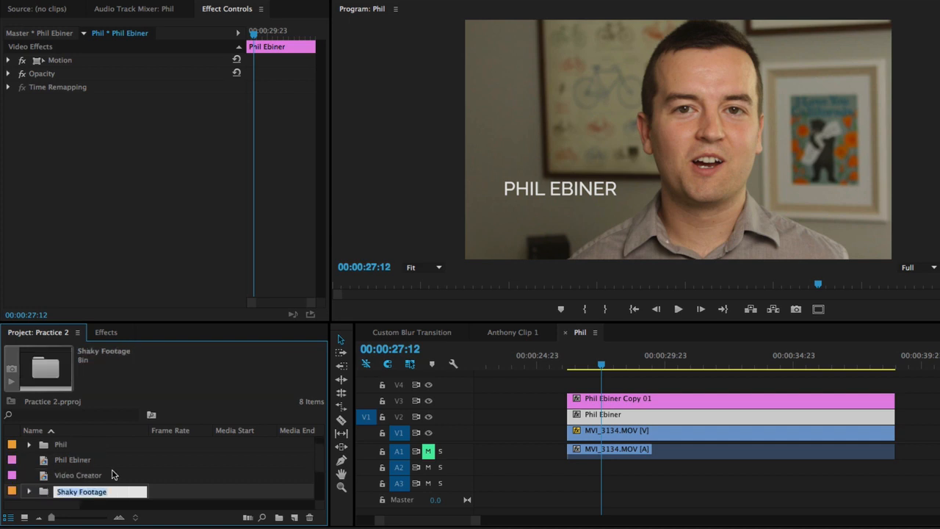
left_click(85, 474)
- Replace the copied name clip on V3 with the Video Creator title, extended to the end of the clips below
left_click(619, 399)
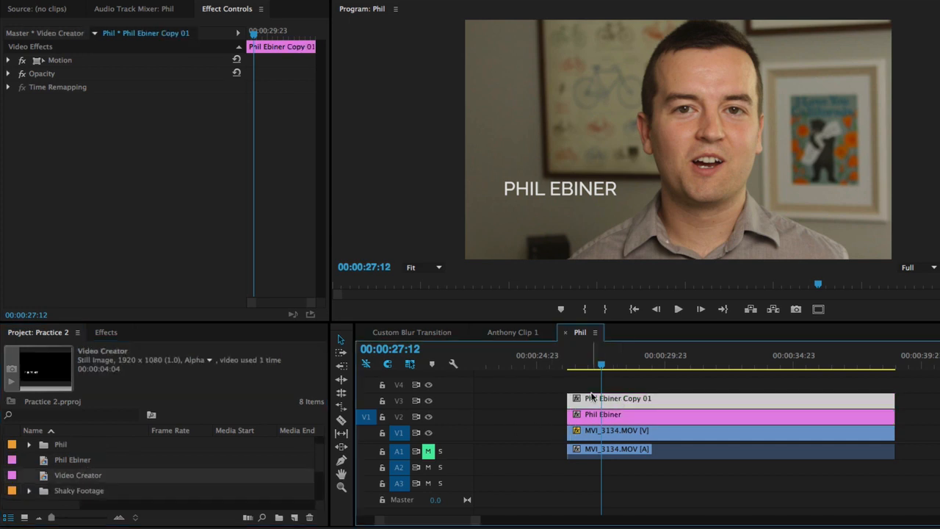
left_click(652, 385)
left_click_drag(84, 477, 620, 398)
left_click(754, 400)
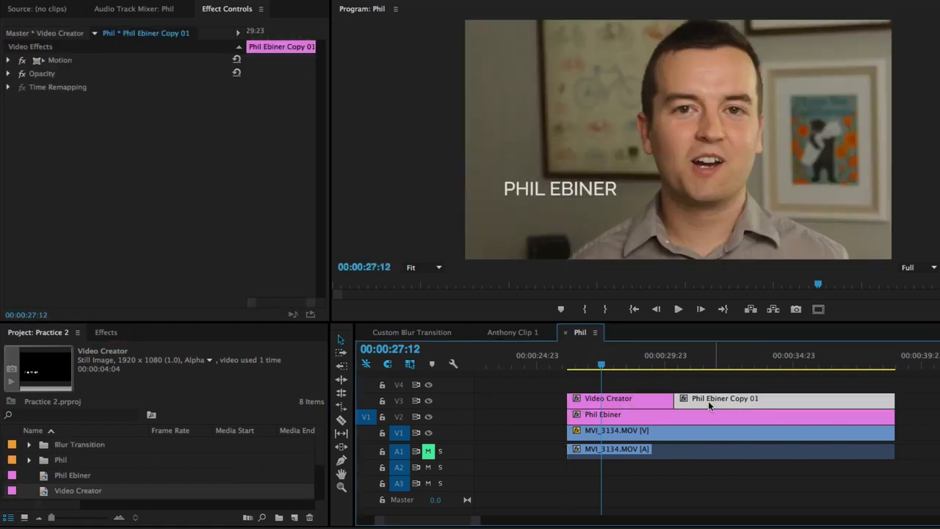
key("Delete")
left_click_drag(680, 399, 895, 399)
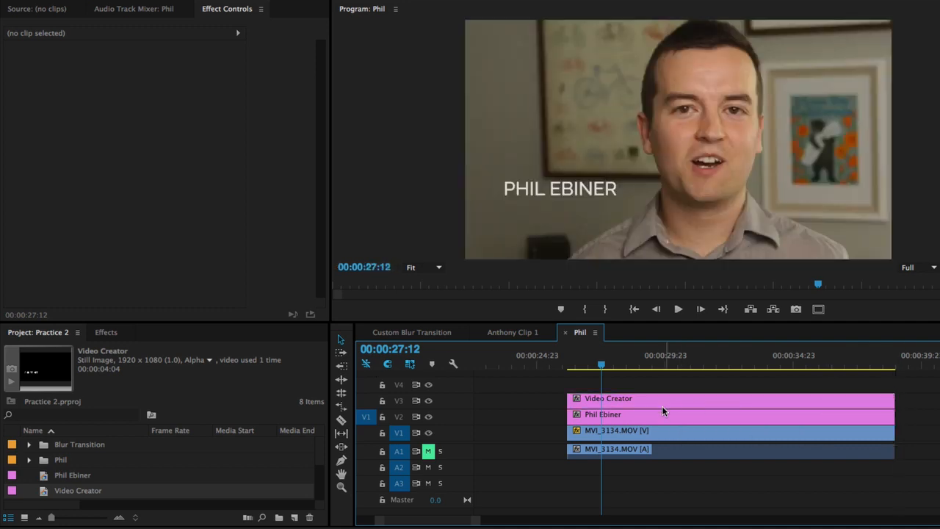
- Move the Video Creator title's text directly below the speaker's name and replace its wording with VIDEO CREATOR
left_click(644, 401)
double_click(645, 401)
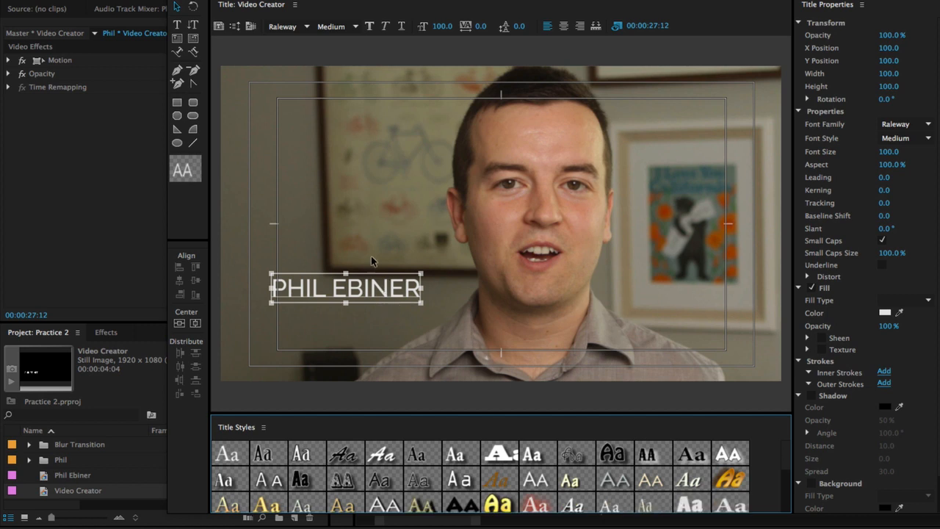
left_click_drag(356, 290, 359, 318)
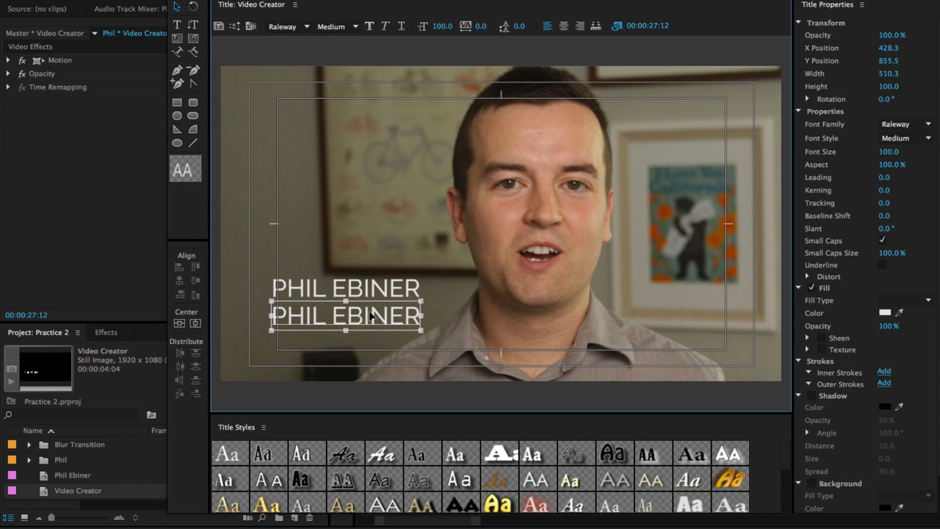
double_click(369, 314)
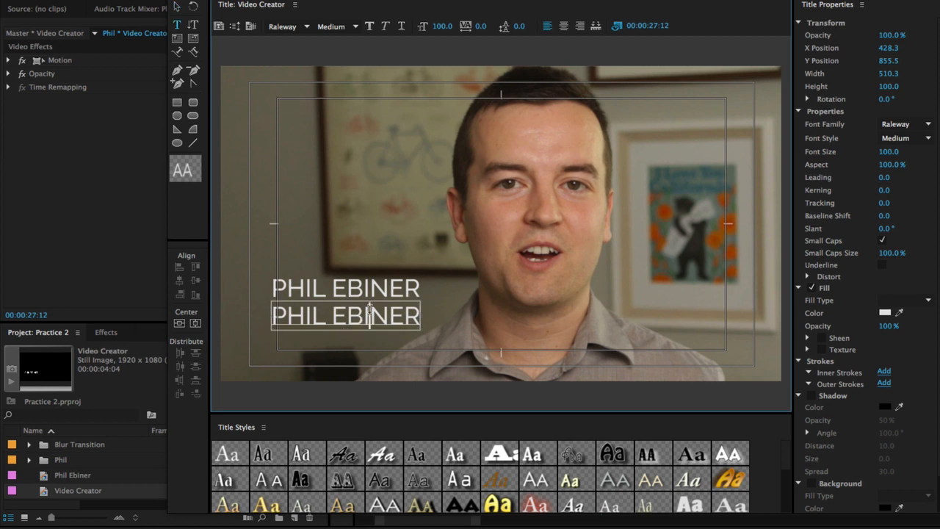
key("super+a")
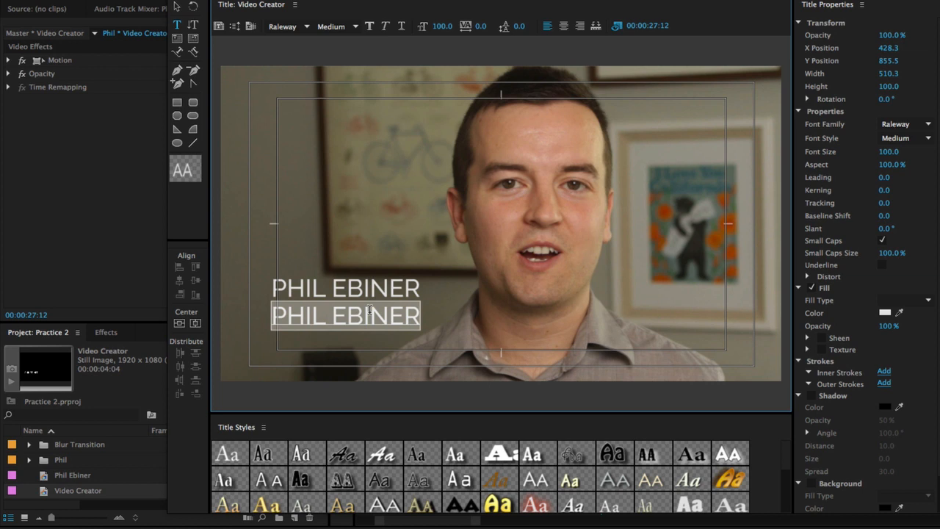
type("VIDEO CREATOR")
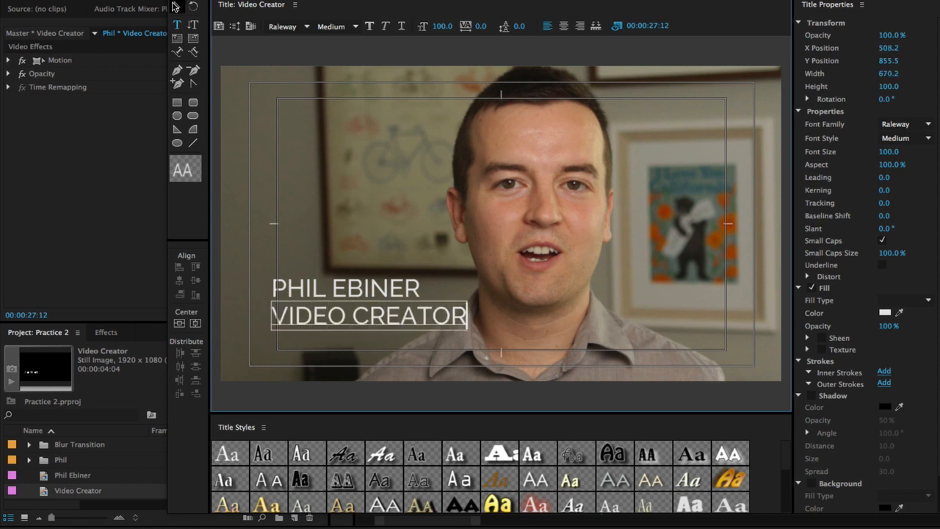
- Set the VIDEO CREATOR text to the Bold font style at size 50
left_click(177, 7)
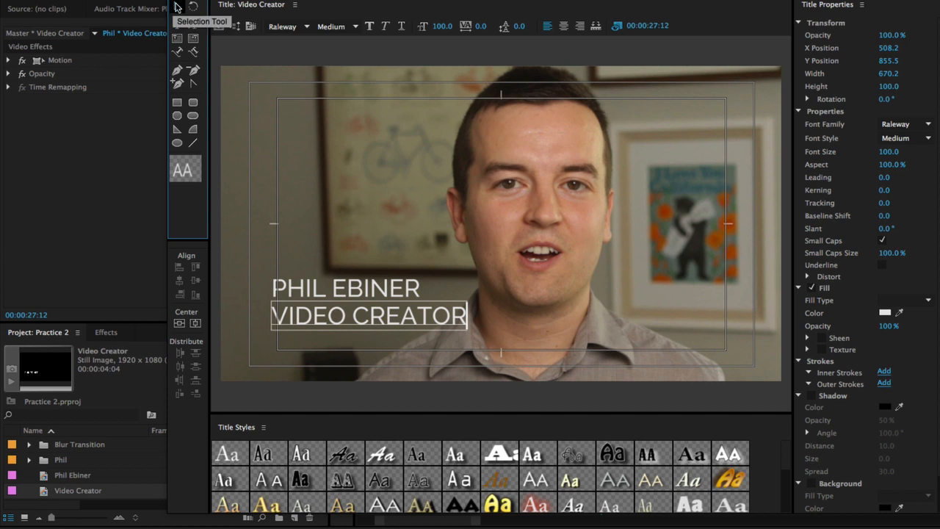
left_click(357, 28)
left_click(355, 35)
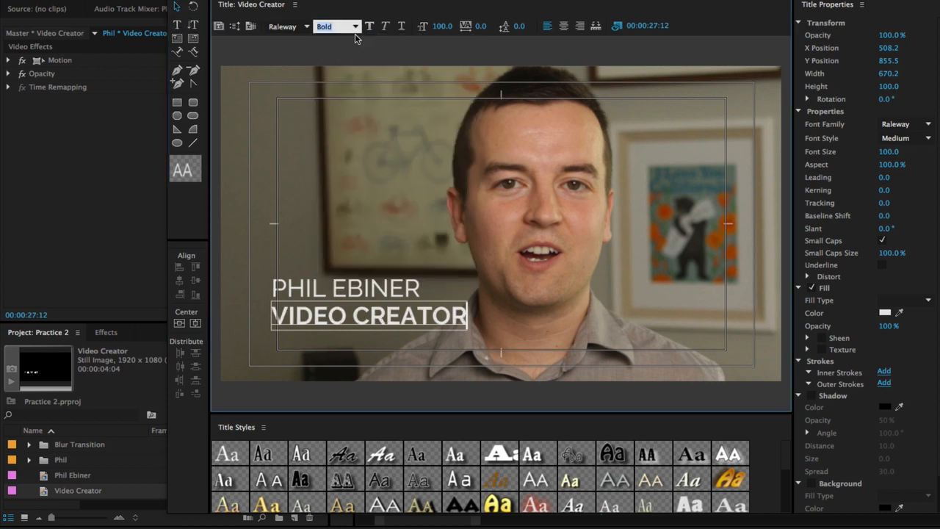
left_click(449, 26)
type("50")
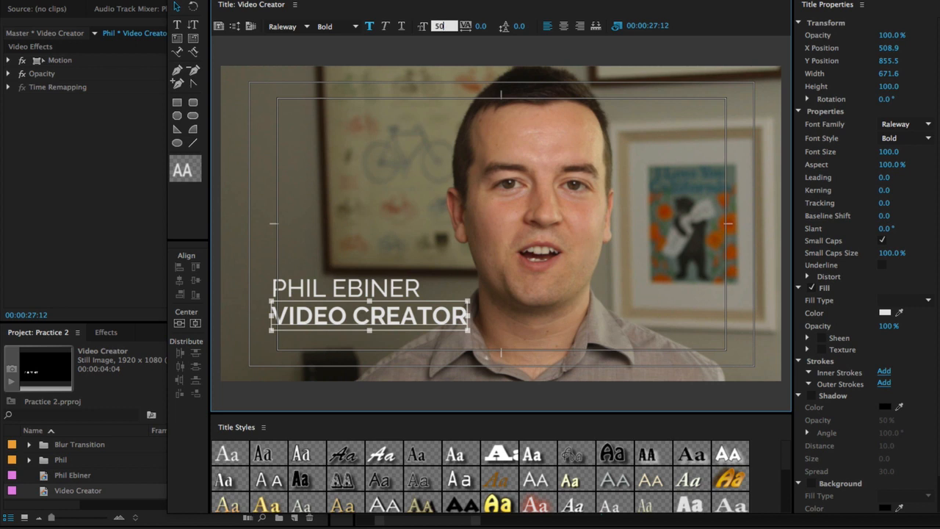
key("Return")
- Position the VIDEO CREATOR text just below the speaker's name, lined up with the name's right edge, and close the title editor
left_click_drag(344, 312, 395, 311)
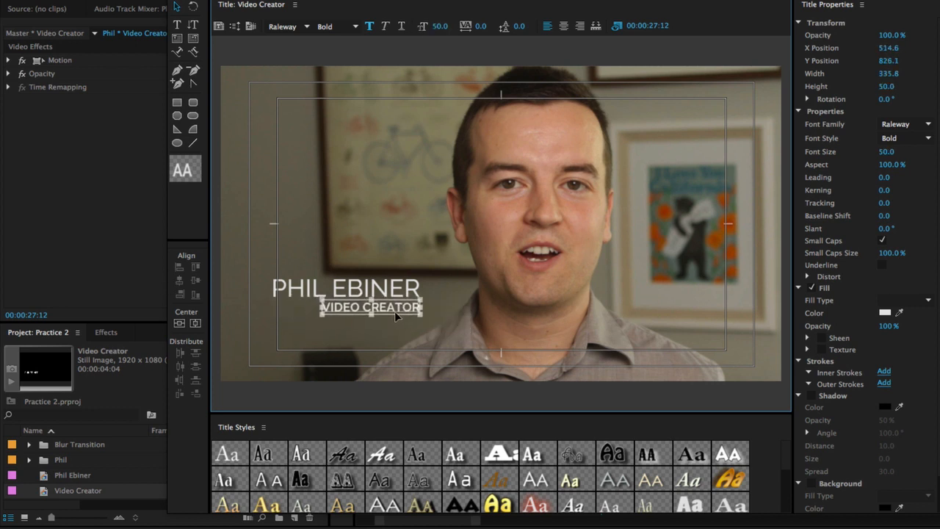
left_click(494, 260)
left_click(402, 312)
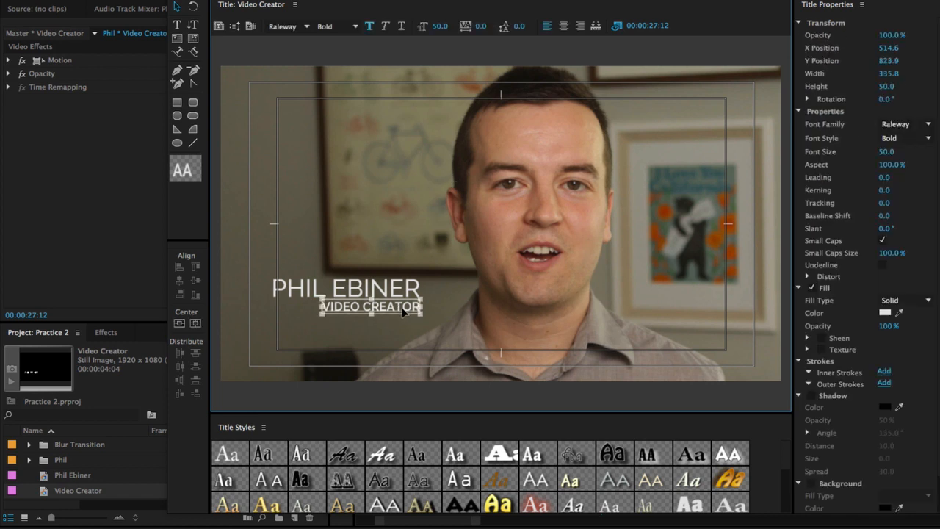
left_click(433, 278)
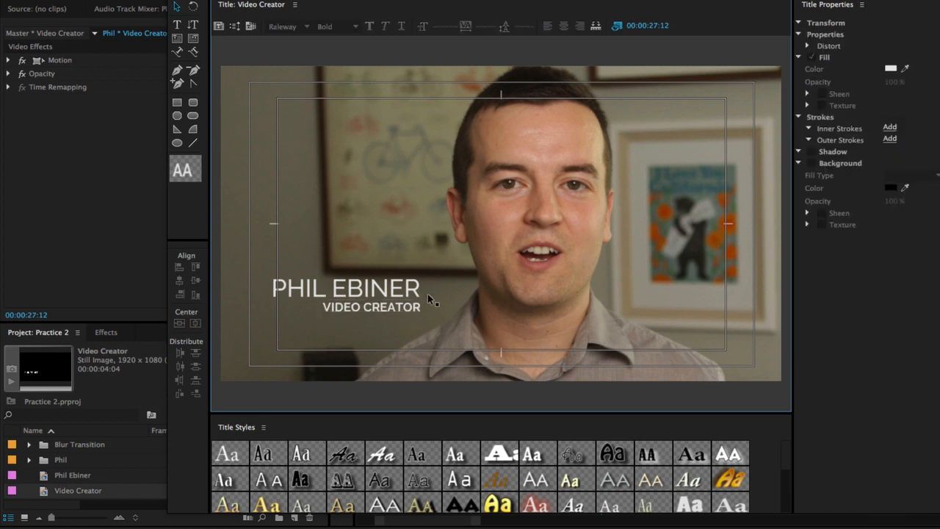
left_click(400, 308)
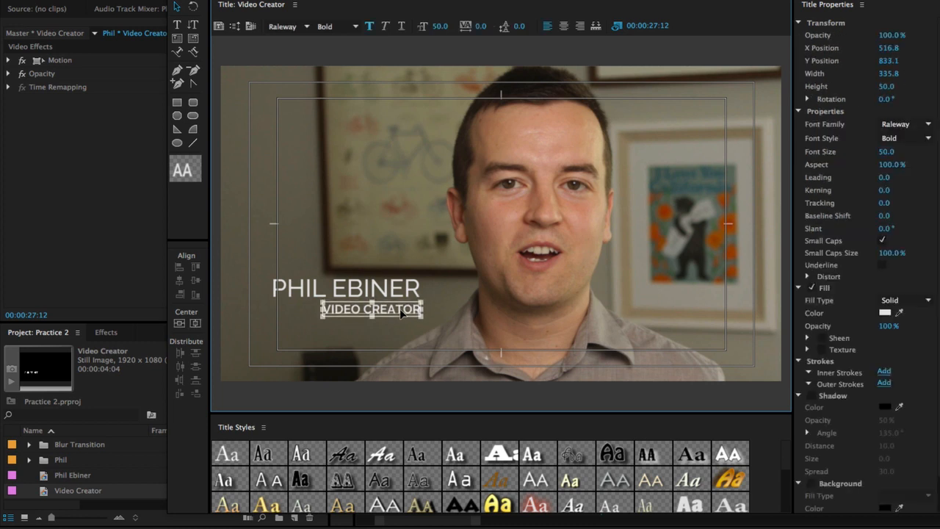
left_click(394, 273)
left_click(382, 312)
left_click_drag(382, 309, 382, 309)
left_click(431, 233)
left_click(391, 308)
left_click(265, 309)
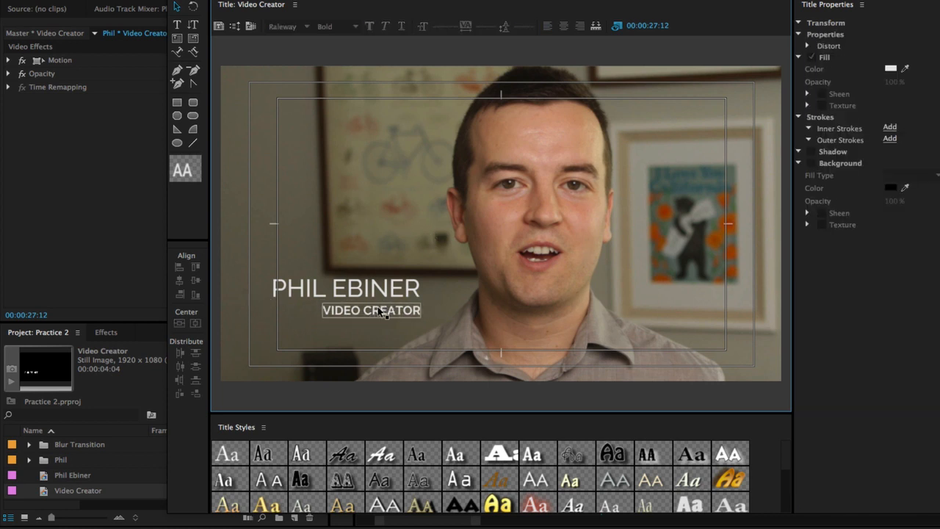
left_click(173, 1)
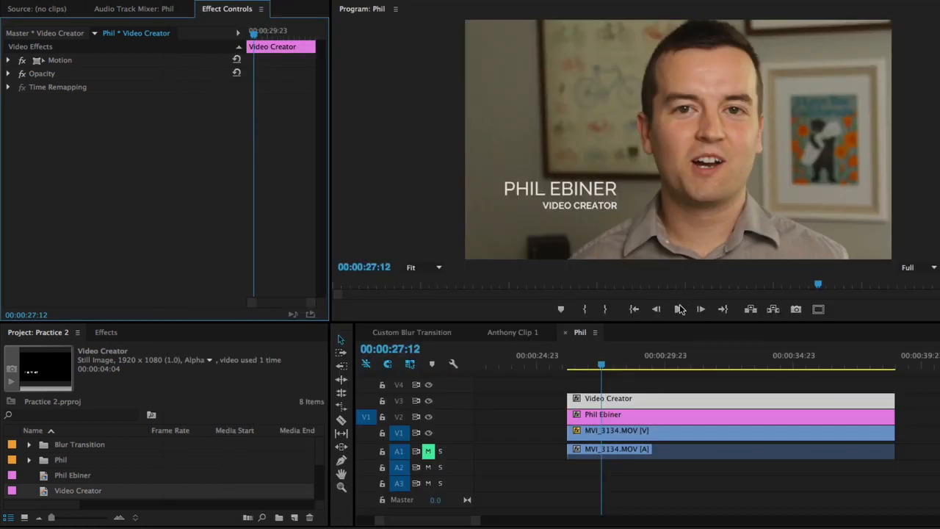
- Duplicate the Video Creator title clip from V3 onto V4 and rename the copied title in the project as Line
left_click(654, 400)
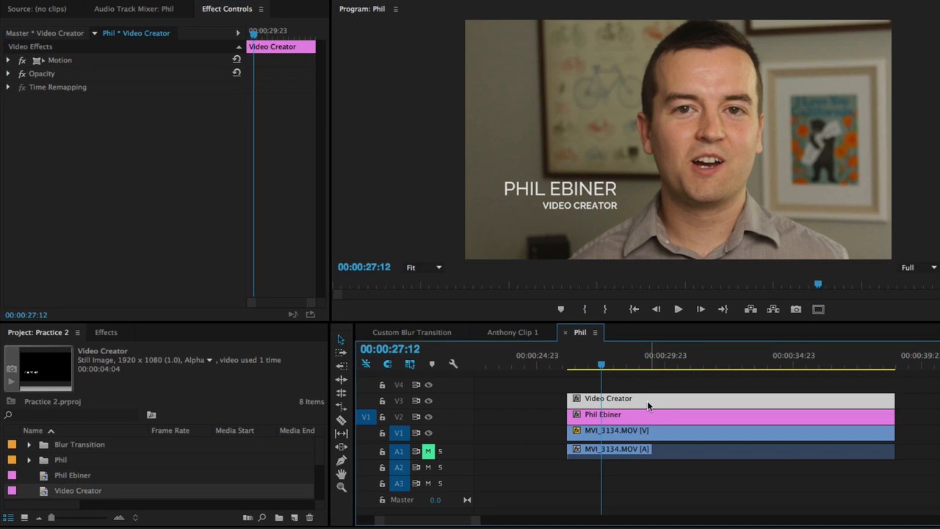
left_click_drag(604, 400, 638, 376)
left_click(593, 385)
left_click(69, 491)
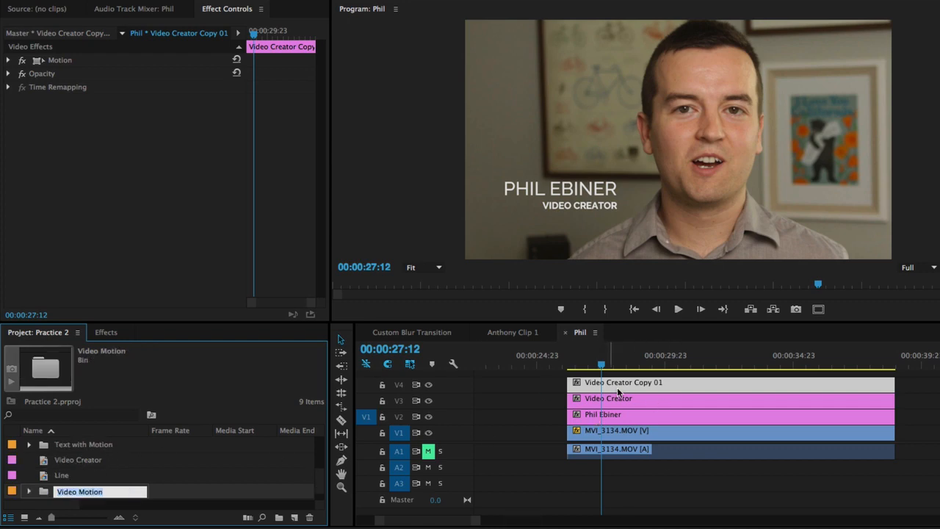
- Open the Line title from V4 and remove its copied VIDEO CREATOR text
double_click(710, 383)
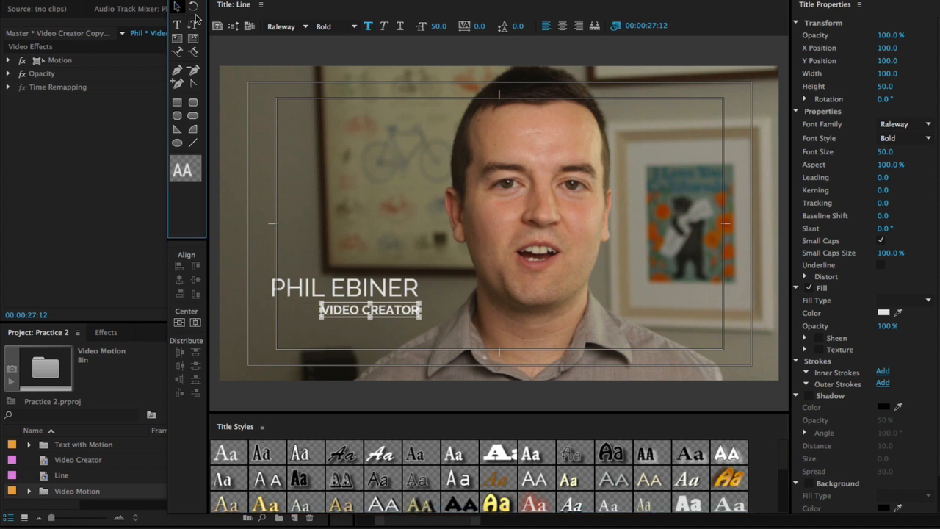
left_click(177, 6)
left_click(400, 343)
left_click(403, 311)
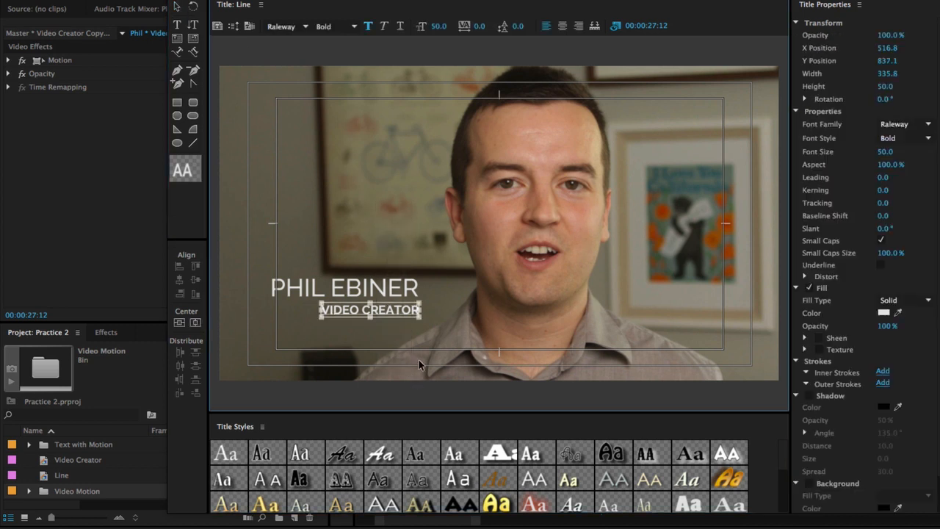
left_click(419, 347)
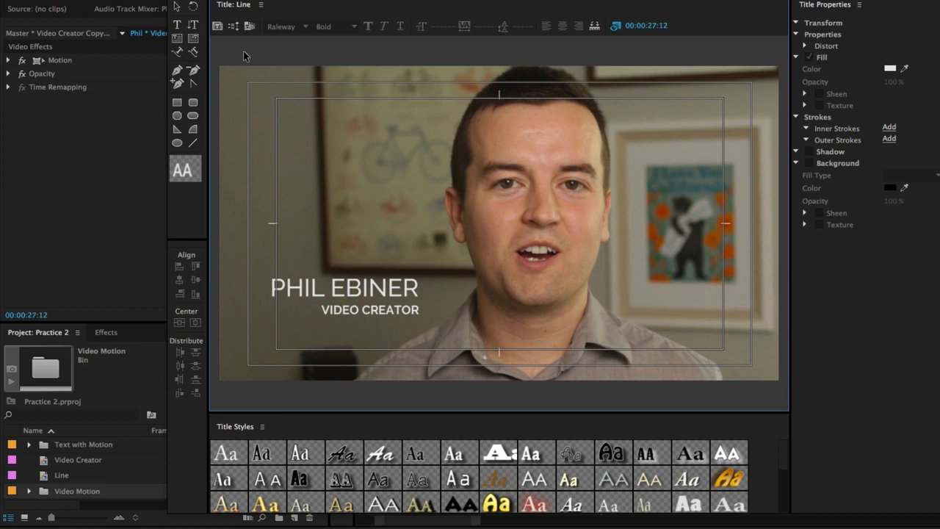
- Draw a horizontal line about 507 wide between the name and VIDEO CREATOR, and set its line width to 3
left_click(192, 143)
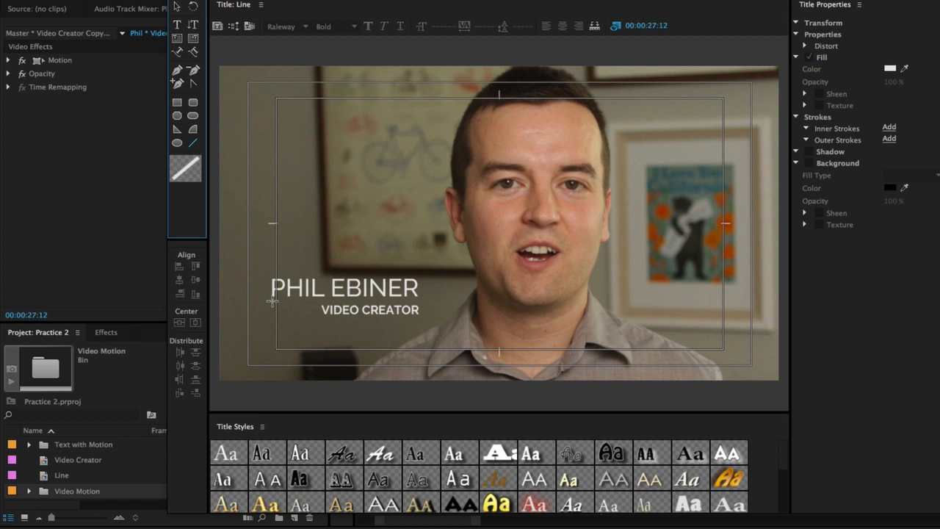
mouse_move(272, 299)
left_mouse_down()
mouse_move(427, 299)
mouse_move(406, 300)
mouse_move(416, 299)
left_mouse_up()
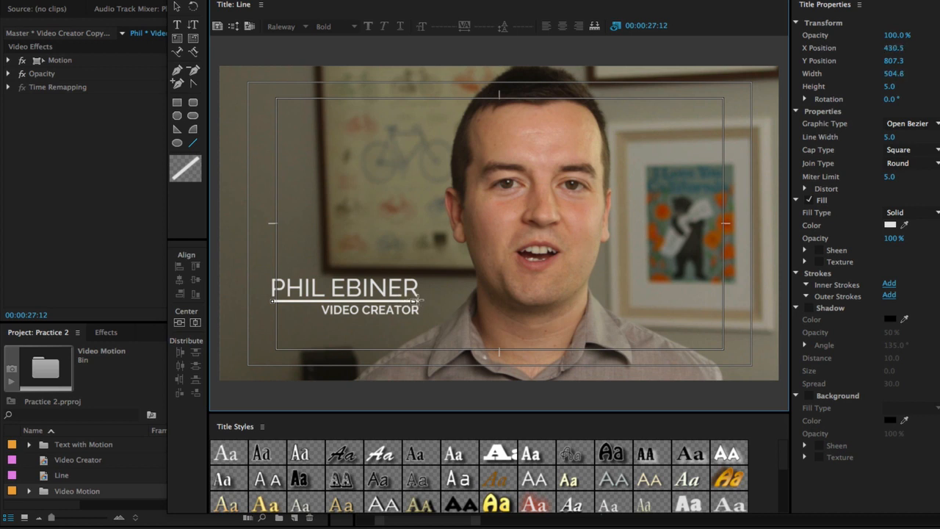
mouse_move(396, 300)
left_mouse_down()
mouse_move(363, 300)
mouse_move(407, 302)
left_mouse_up()
mouse_move(416, 299)
left_mouse_down()
mouse_move(417, 288)
mouse_move(420, 319)
mouse_move(421, 288)
mouse_move(420, 301)
left_mouse_up()
left_click(890, 137)
type("3")
key("Return")
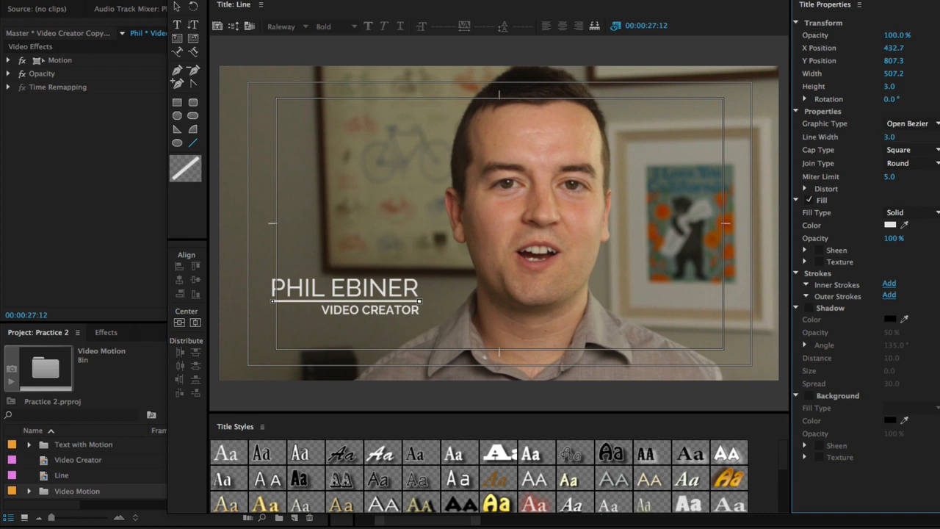
- Nudge the line slightly left so its ends match the speaker's name, and close the title editor
left_click(176, 6)
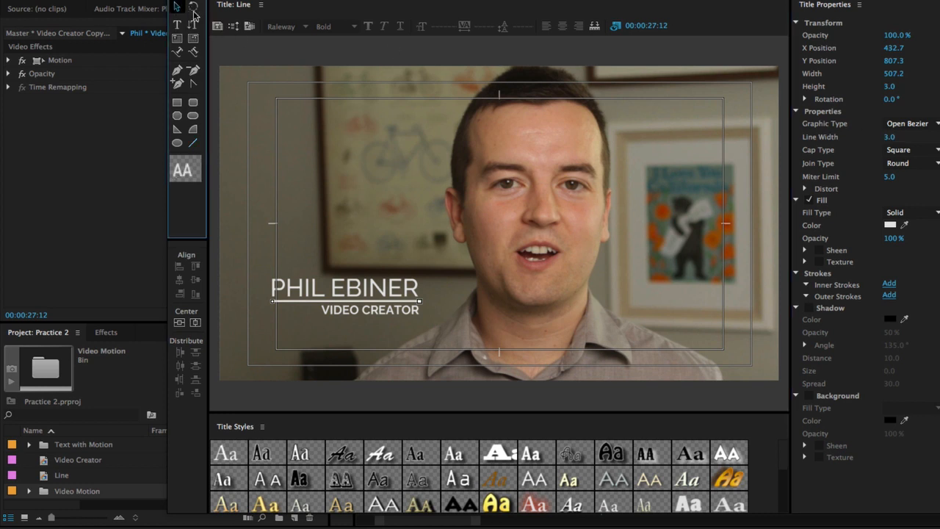
left_click(703, 204)
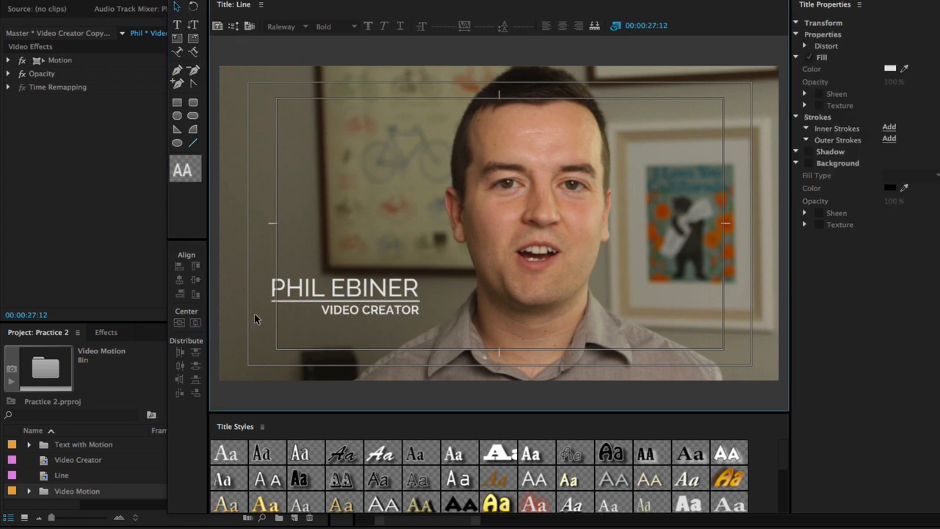
left_click(403, 301)
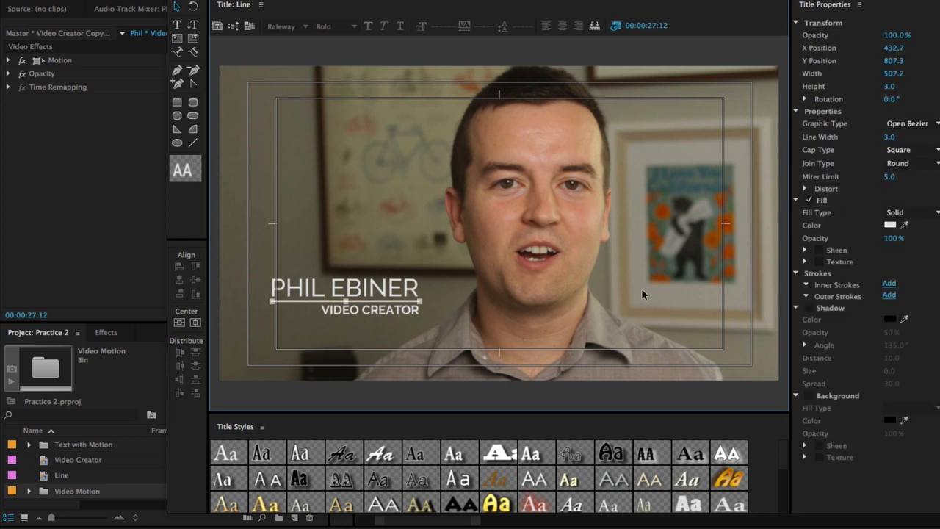
left_click(622, 284)
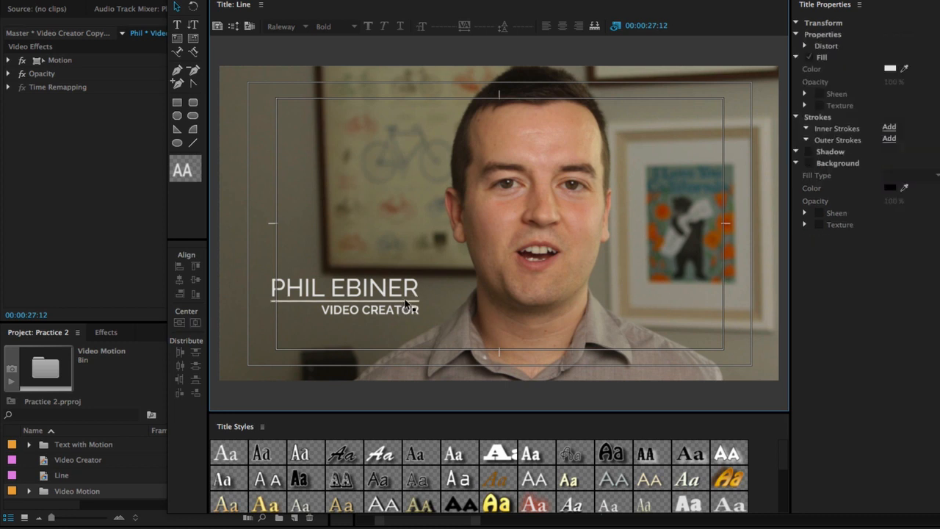
left_click(408, 302)
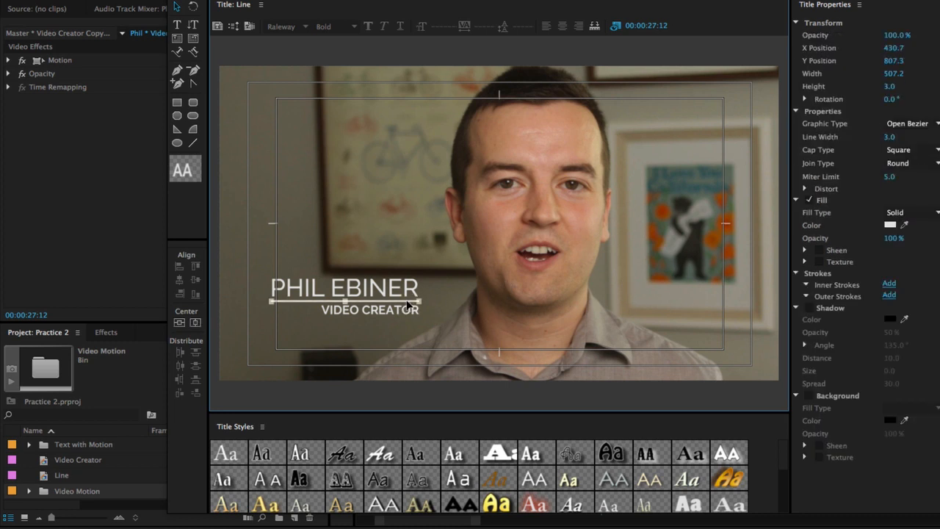
left_click(473, 293)
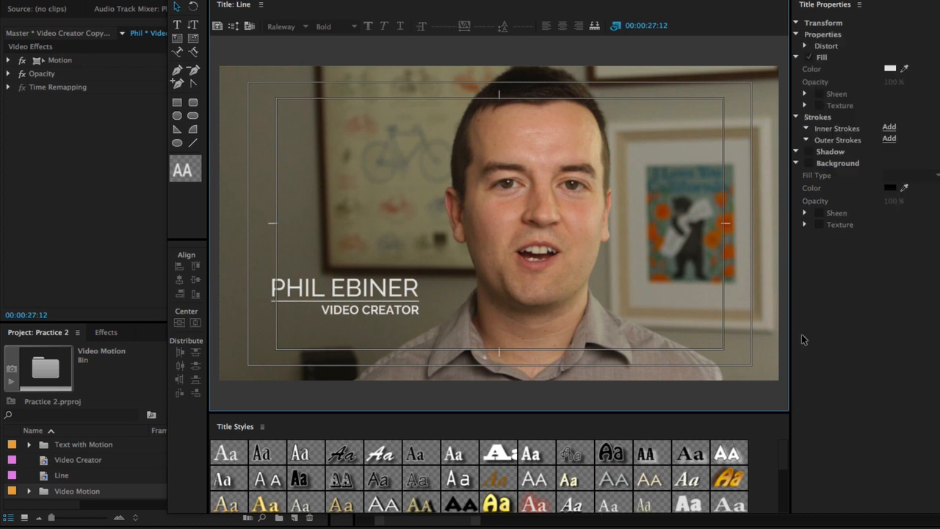
left_click(393, 302)
left_click(619, 301)
left_click(175, 0)
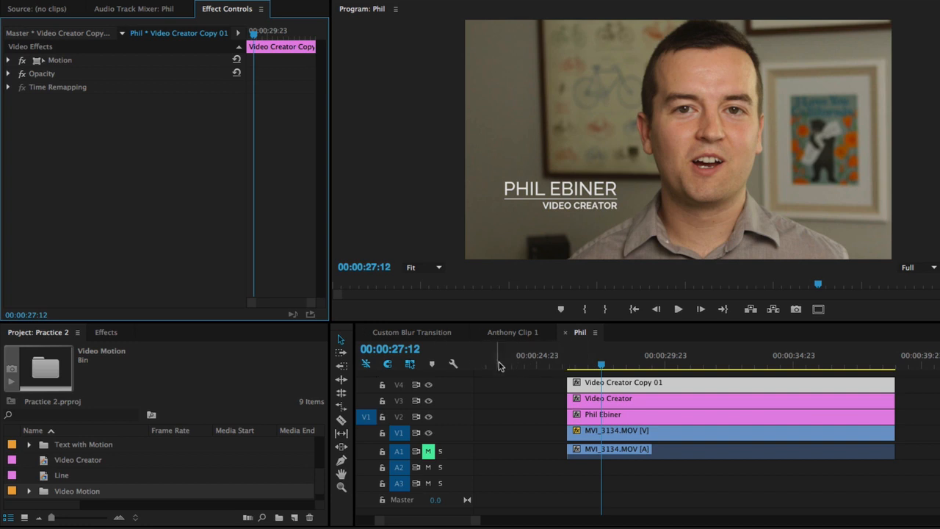
- Play the finished lower-third example at the start of the sequence to review its text motion
left_click_drag(390, 524, 370, 523)
left_click_drag(500, 357, 368, 360)
key("space")
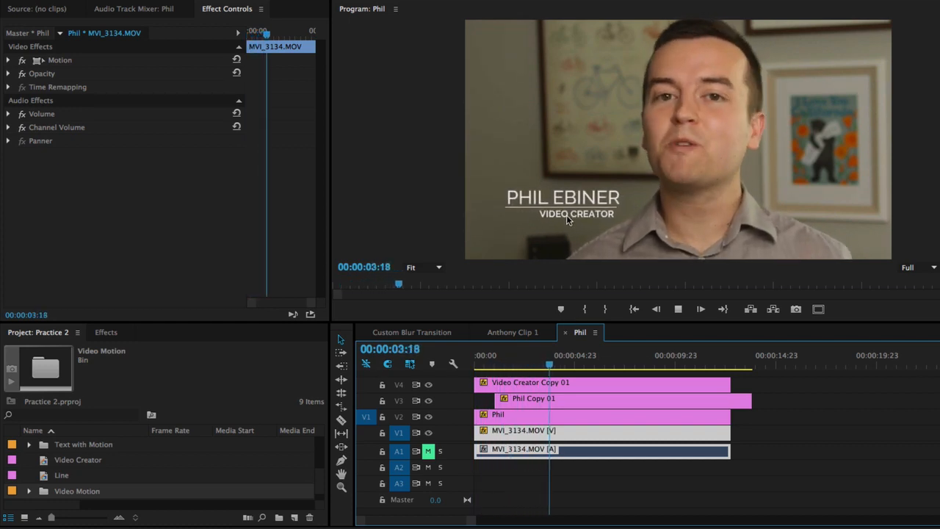
left_click_drag(511, 365, 413, 377)
- Place the playhead at 00:00:26:12, near the start of the new lower-third clips
key("minus")
left_click_drag(738, 367, 736, 366)
left_click(738, 365)
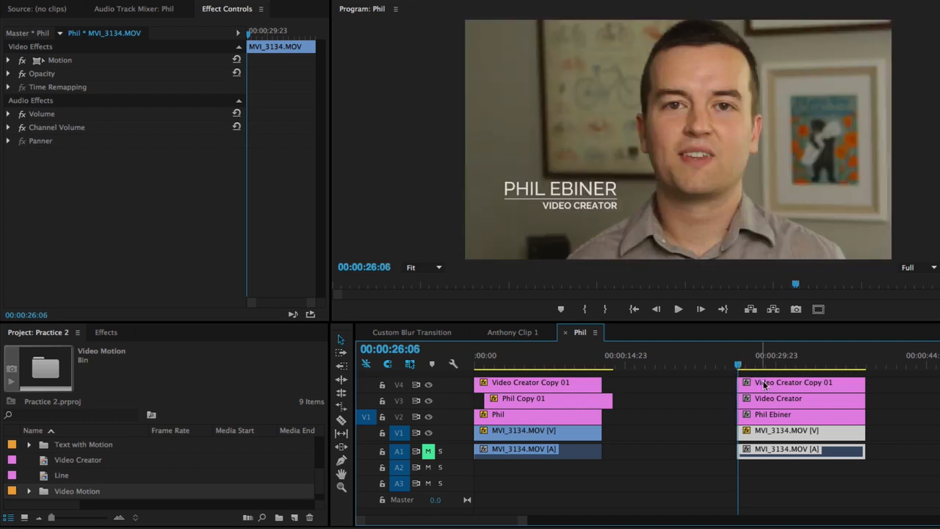
key("equal")
scroll(809, 390, "right", 1)
scroll(809, 388, "right", 3)
key("equal")
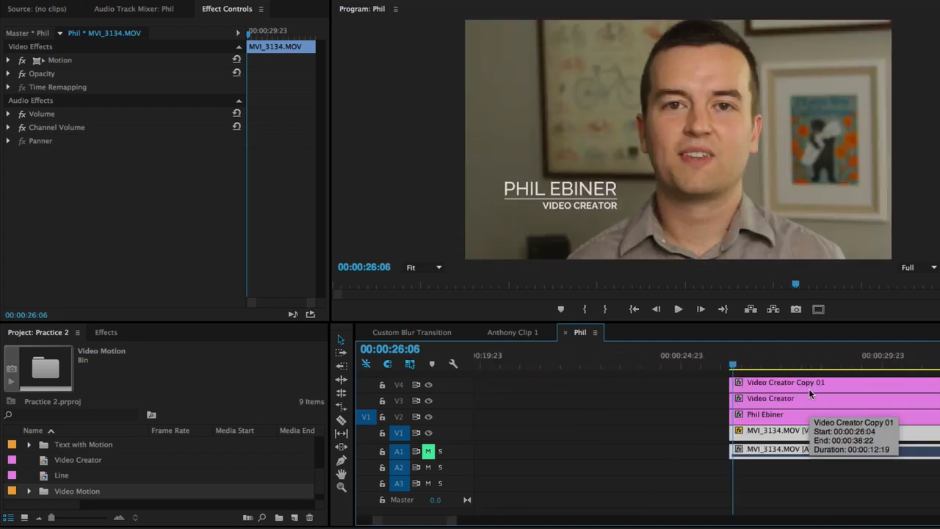
scroll(808, 385, "right", 2)
scroll(808, 385, "right", 4)
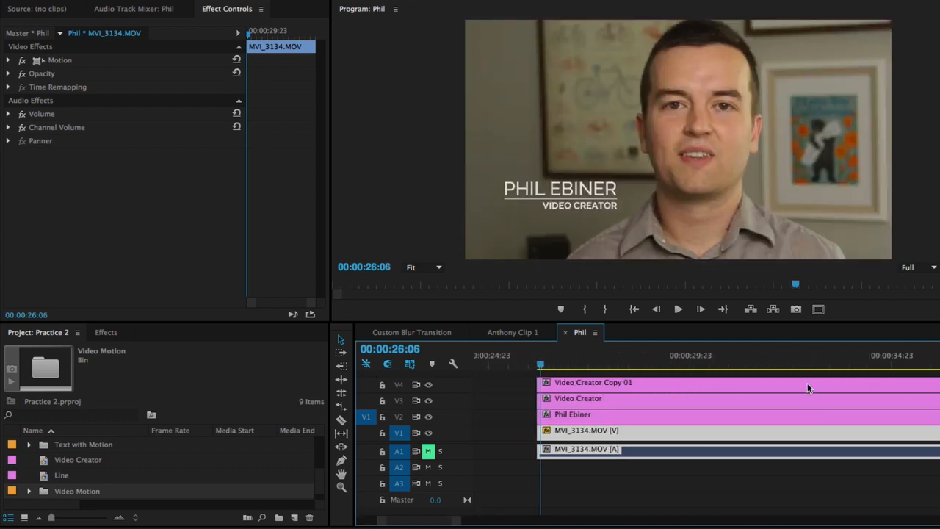
left_click(514, 366)
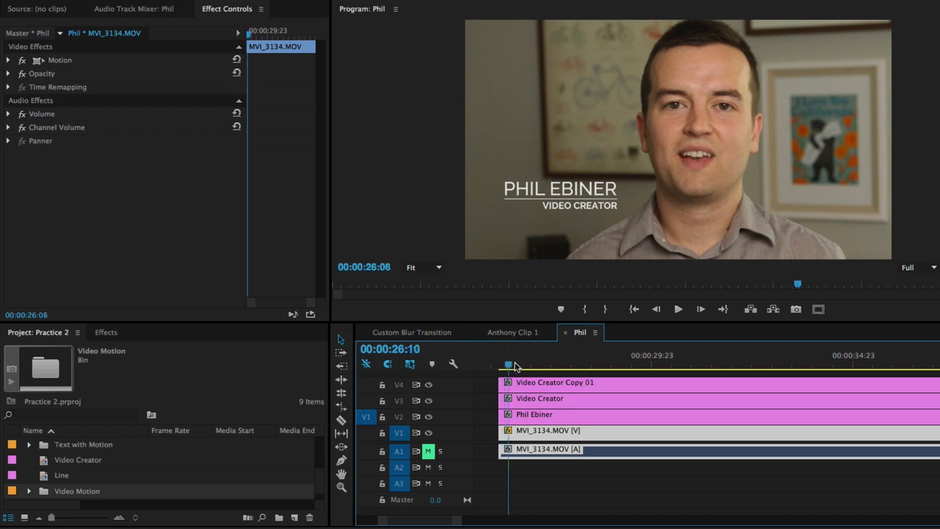
- Enable Position keyframing for the name title on V2 and move its first keyframe later in the clip
left_click(539, 414)
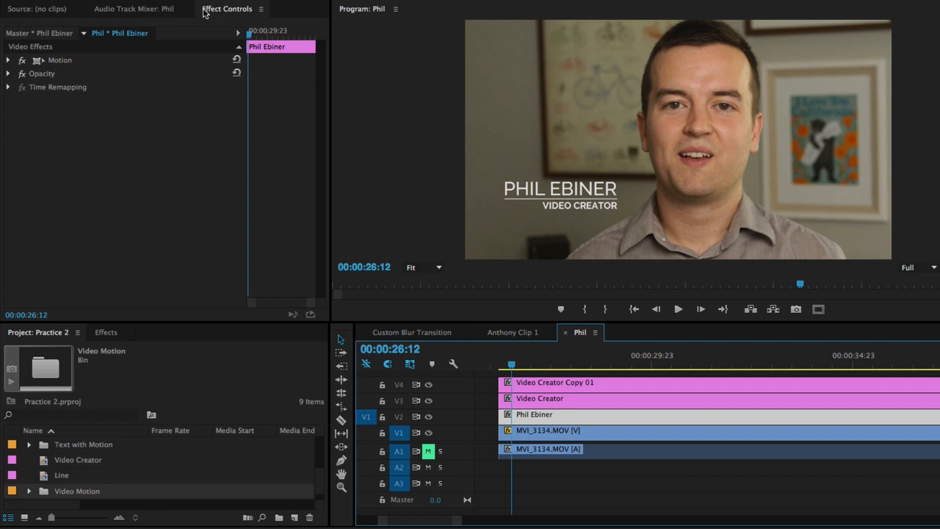
left_click(8, 60)
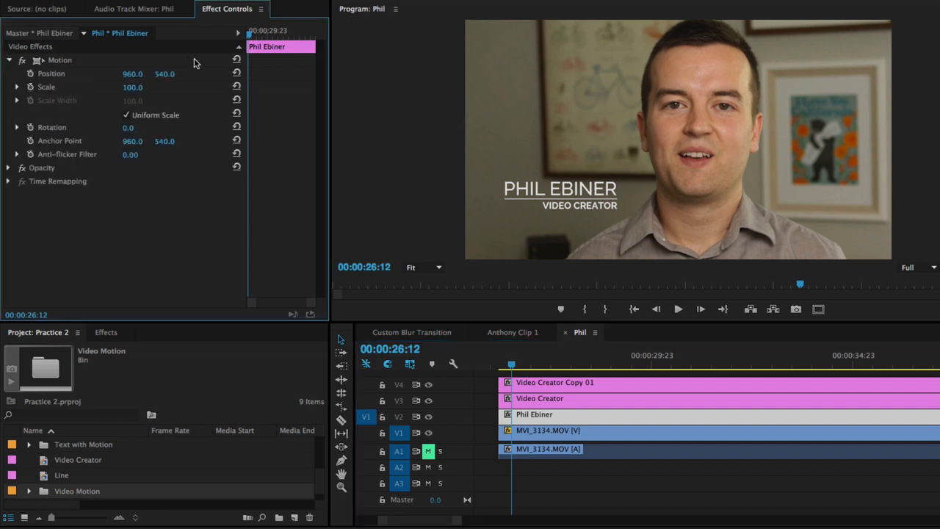
left_click(30, 74)
left_click_drag(250, 78, 271, 80)
- Add a Position keyframe at 00:00:26:21 that offsets the name title to the right, and move that keyframe to the clip's start
mouse_move(249, 34)
left_mouse_down()
mouse_move(260, 34)
mouse_move(251, 34)
left_mouse_up()
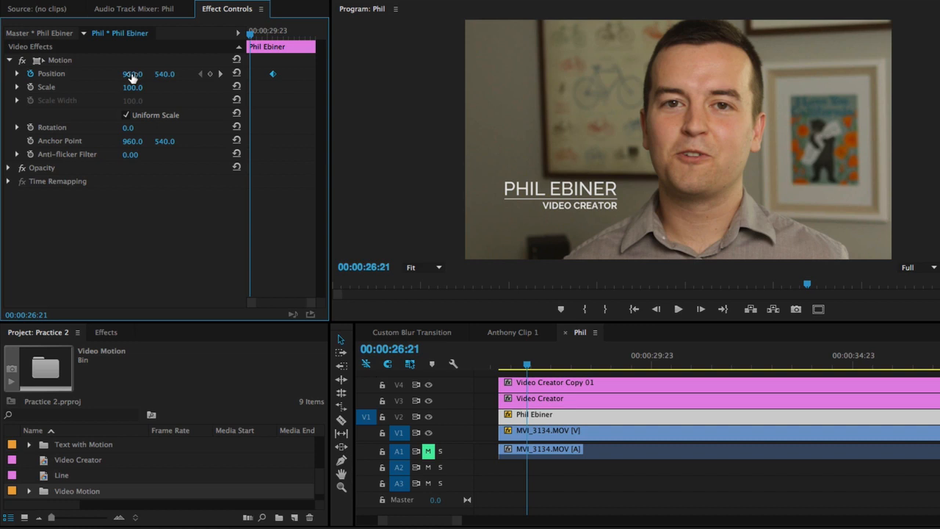
left_click_drag(137, 73, 185, 74)
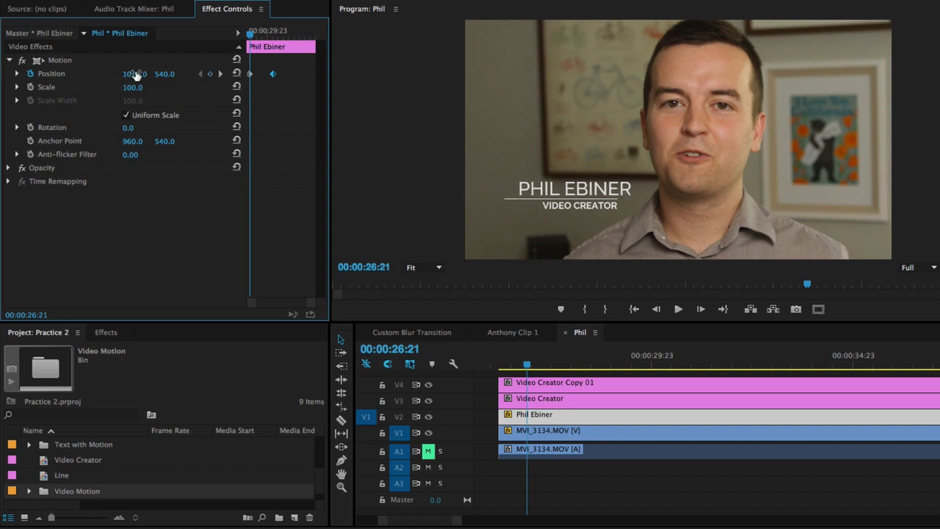
left_click_drag(250, 36, 251, 41)
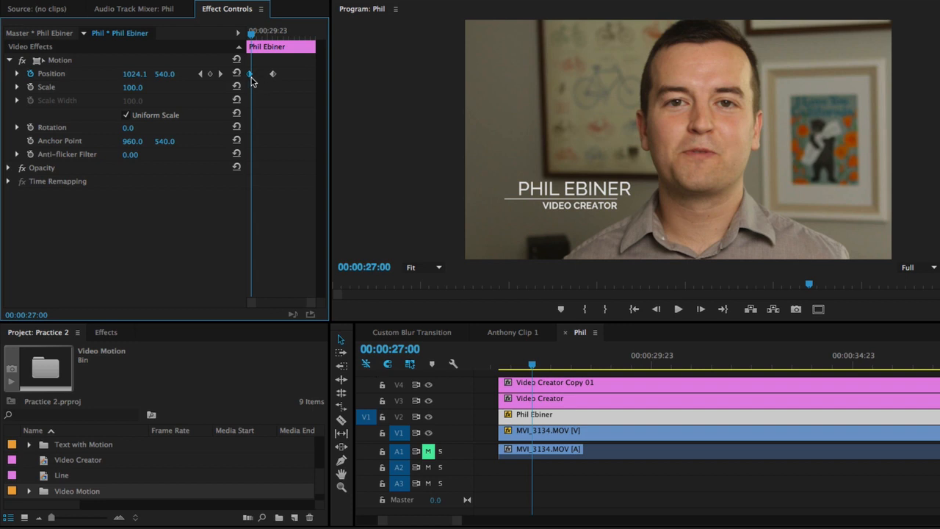
left_click_drag(249, 75, 237, 78)
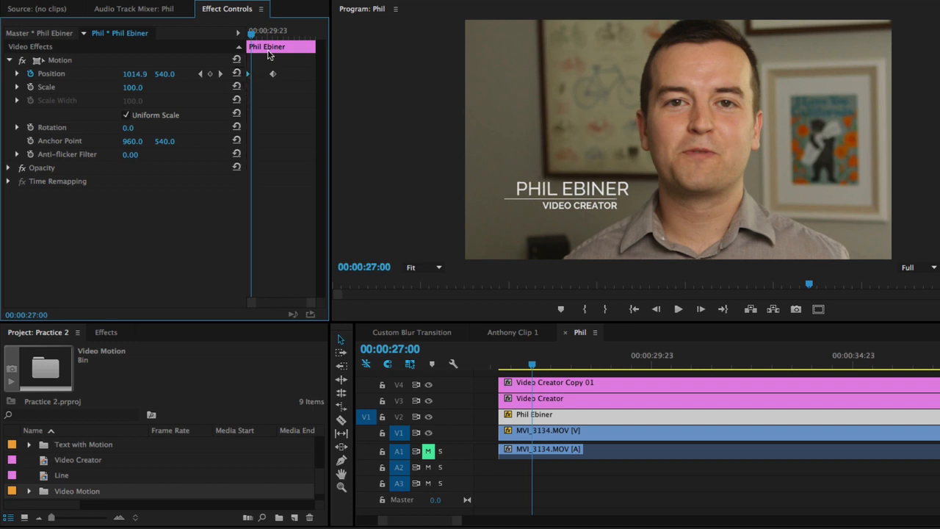
left_click_drag(254, 46, 252, 38)
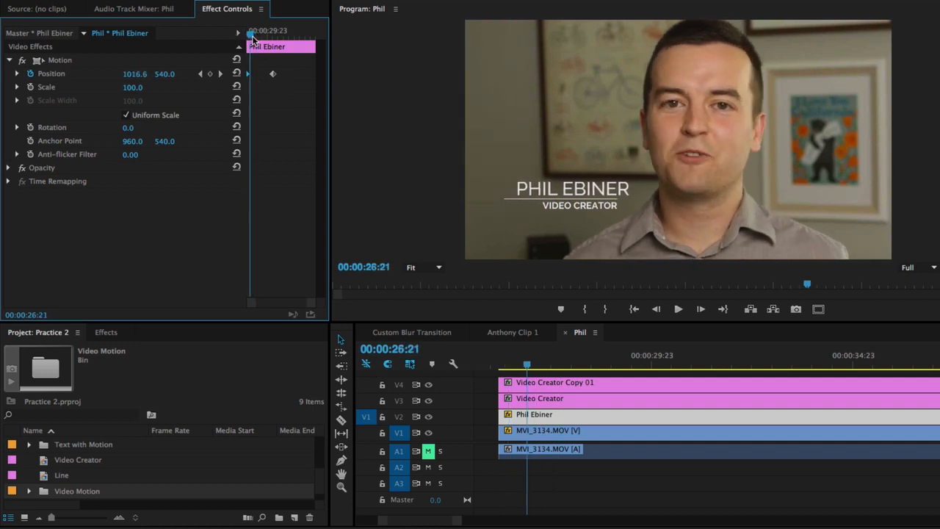
right_click(504, 418)
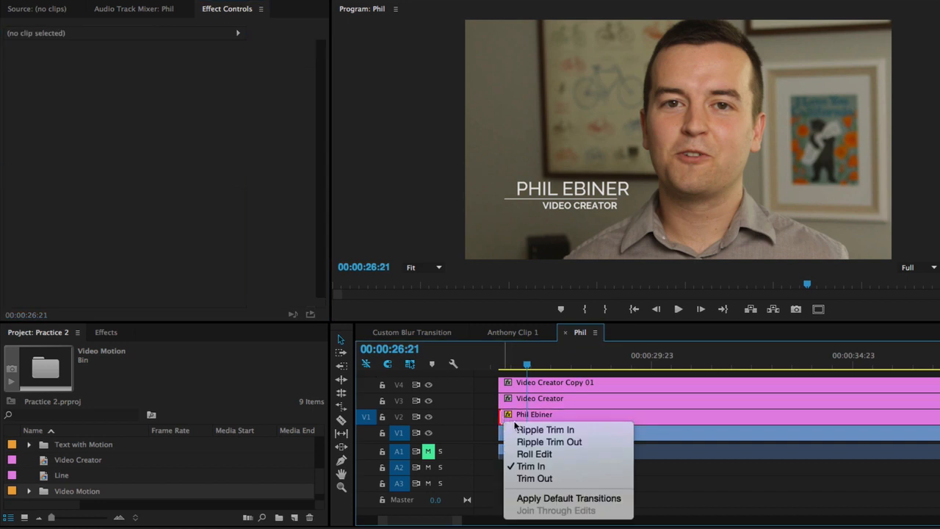
left_click(568, 498)
- Add an Opacity keyframe of 0% to the name title on V2 at the clip's start, 00:00:26:04
left_click(584, 417)
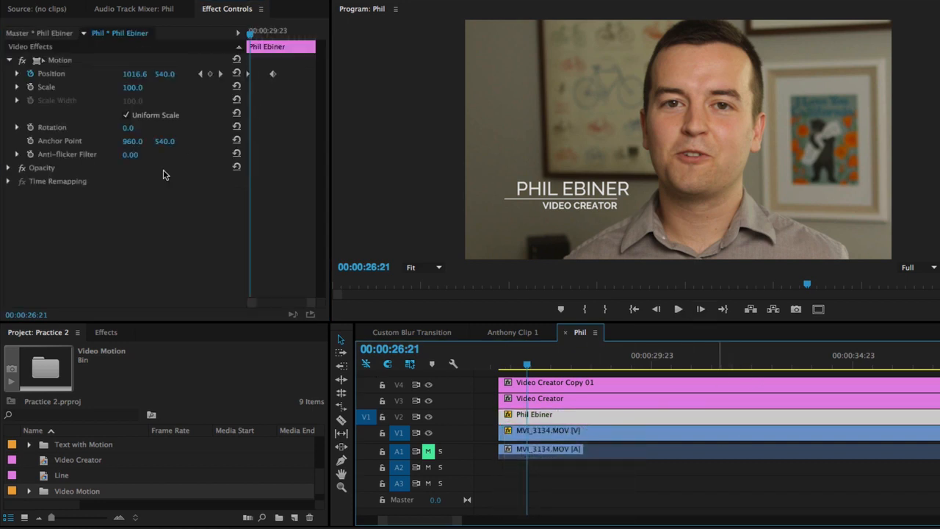
left_click(9, 169)
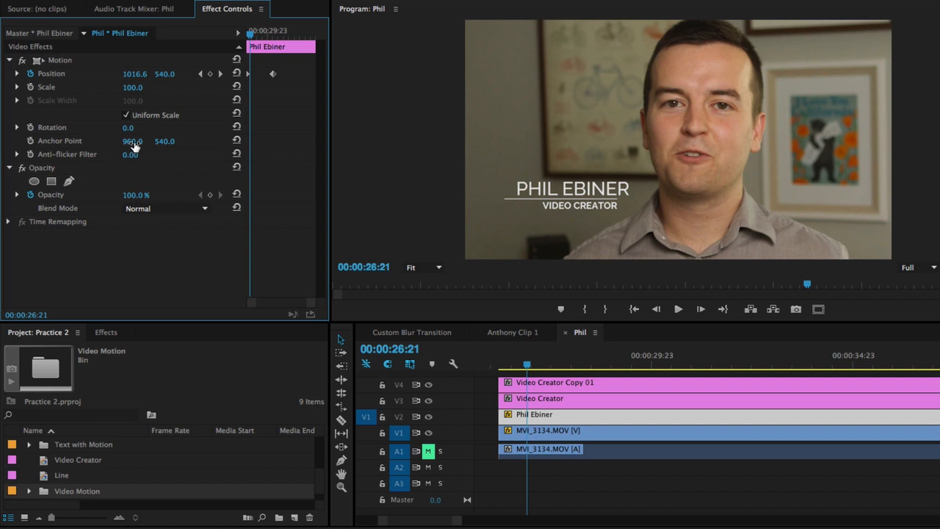
left_click_drag(254, 37, 245, 37)
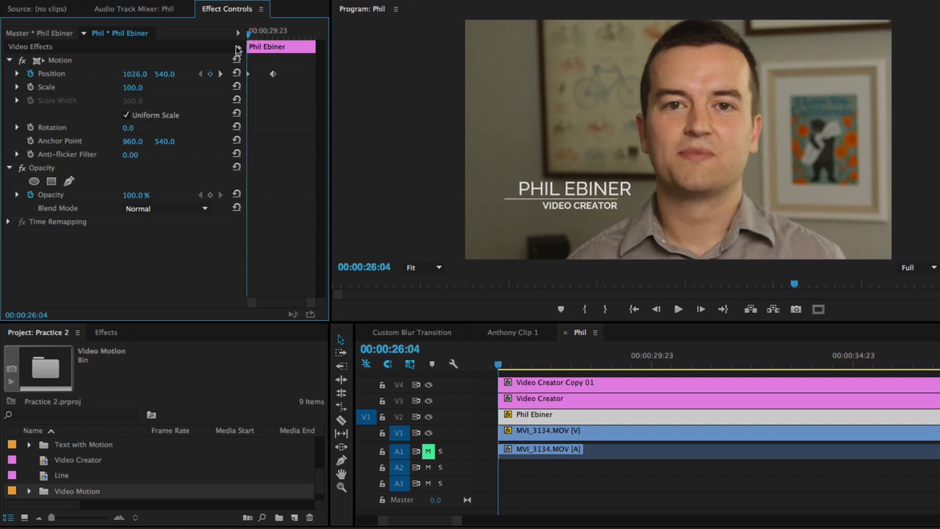
left_click(136, 195)
type("0")
key("Return")
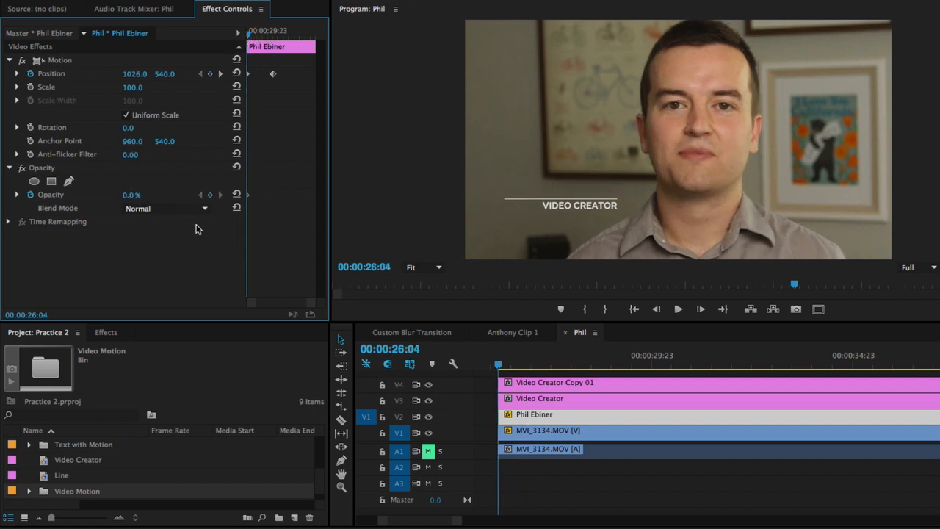
- Add a 100% Opacity keyframe to the name title at 00:00:29:03 to complete its fade-in
left_click_drag(259, 34, 264, 35)
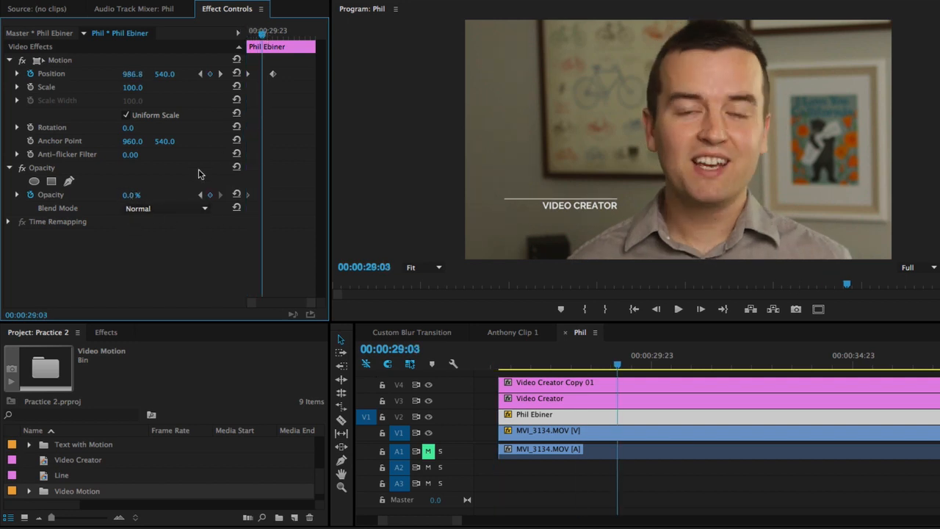
left_click(129, 195)
type("100")
key("Return")
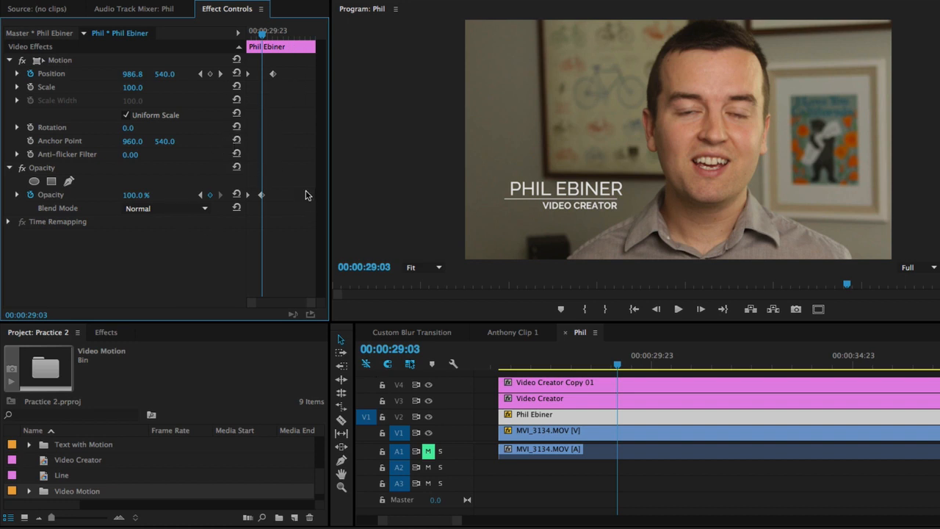
- Play the name title from its start to review the combined slide and fade-in
left_click_drag(262, 34, 247, 37)
key("space")
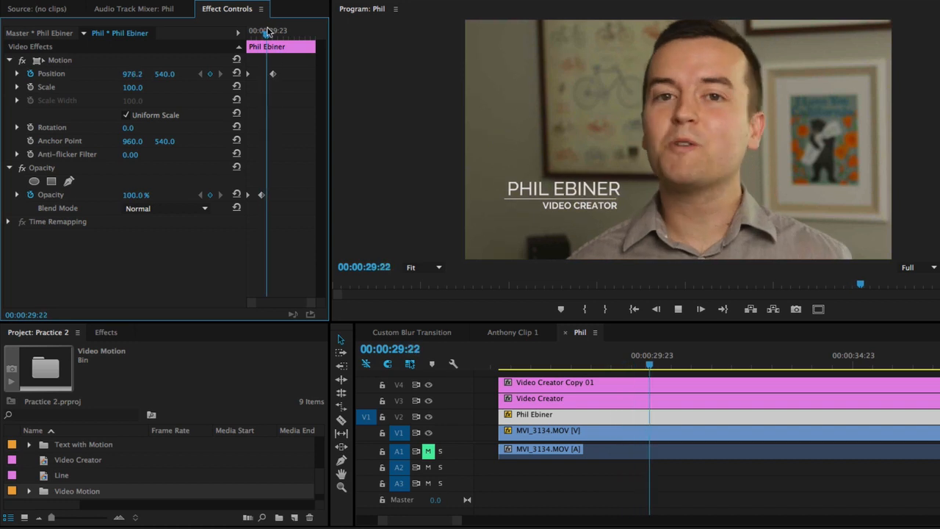
mouse_move(265, 33)
left_mouse_down()
mouse_move(254, 34)
mouse_move(265, 41)
left_mouse_up()
key("space")
key("space")
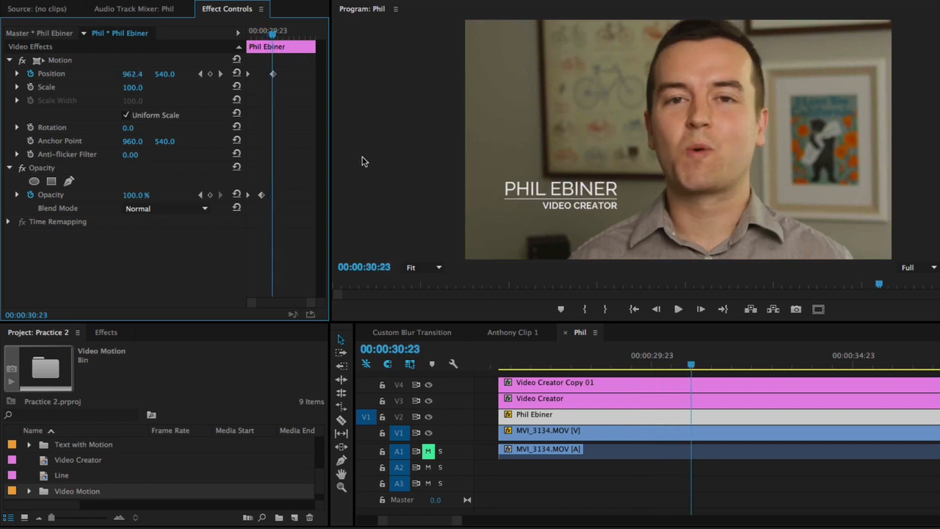
- Enable Position keyframing for the Video Creator title on V3 at 00:00:26:10
left_click_drag(515, 361, 502, 365)
left_click(537, 402)
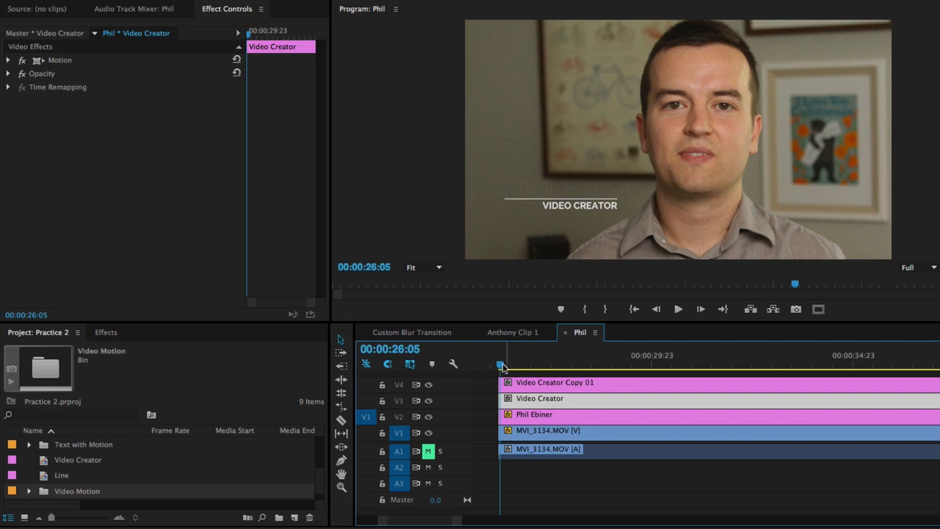
left_click(507, 365)
left_click(8, 60)
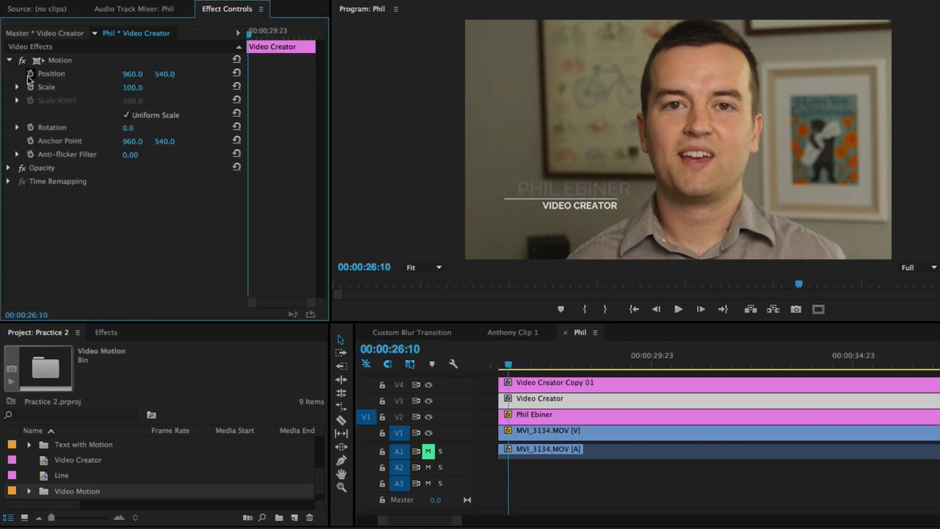
left_click(30, 74)
- Add a 100% Opacity keyframe to the Video Creator title and move its Position and Opacity keyframes later in the clip
left_click(8, 168)
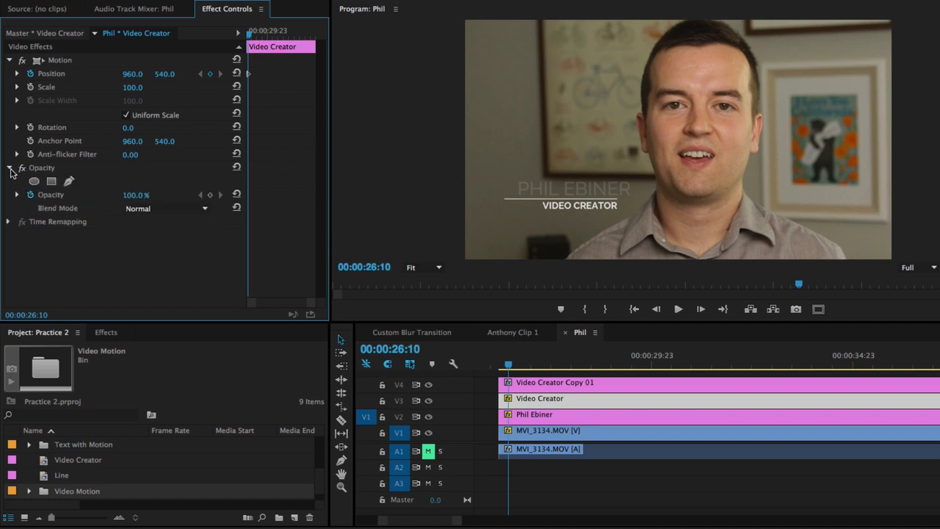
left_click(210, 195)
left_click_drag(248, 78, 270, 78)
left_click(270, 71)
- Add keyframes with horizontal Position 912.0 and Opacity 0% to the Video Creator title, and move both to the clip's start
left_click_drag(132, 74, 97, 74)
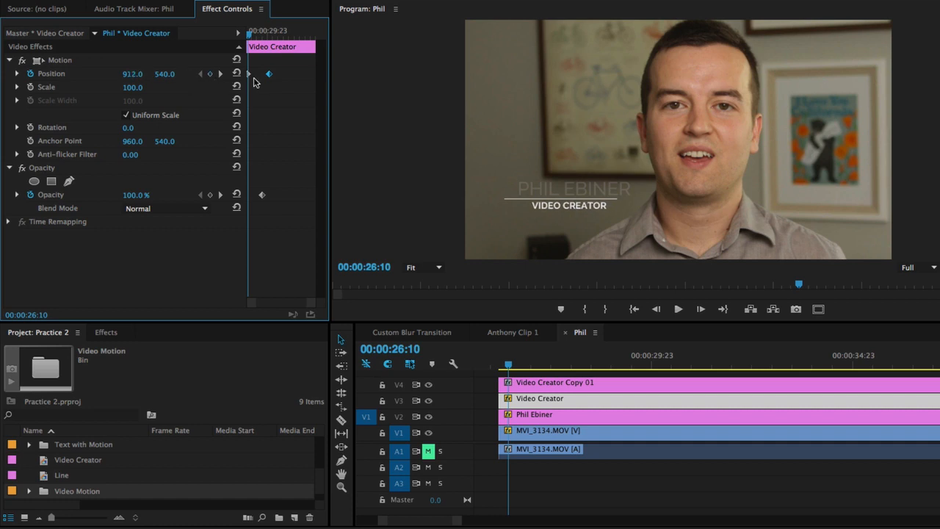
left_click_drag(246, 75, 223, 75)
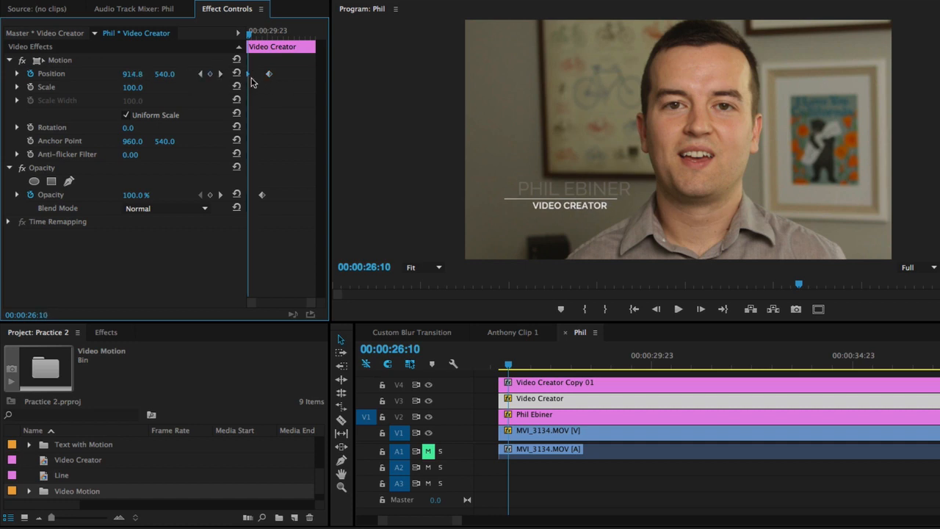
left_click(138, 194)
type("0")
key("Return")
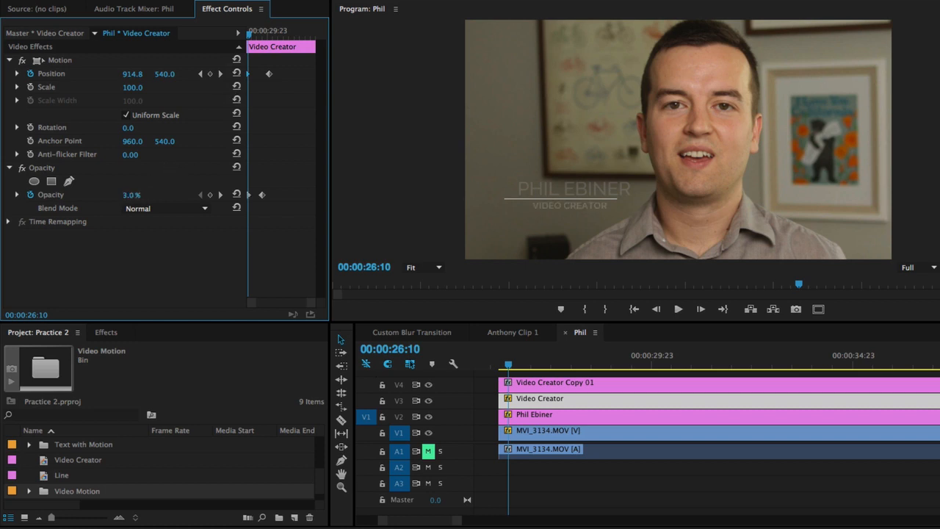
left_click_drag(250, 196, 220, 195)
- Play the lower-third from the start of the clips to review both text animations together
left_click(497, 368)
key("space")
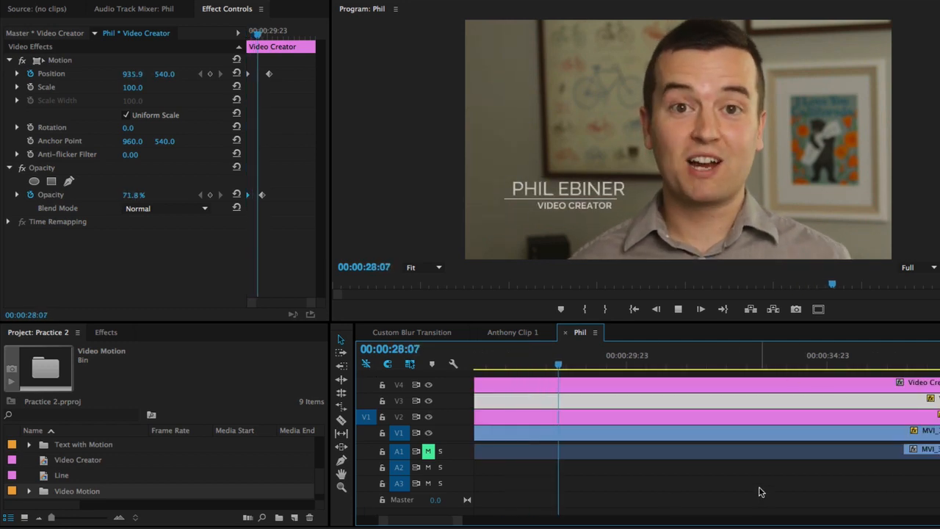
scroll(723, 443, "down", 2)
left_click(605, 362)
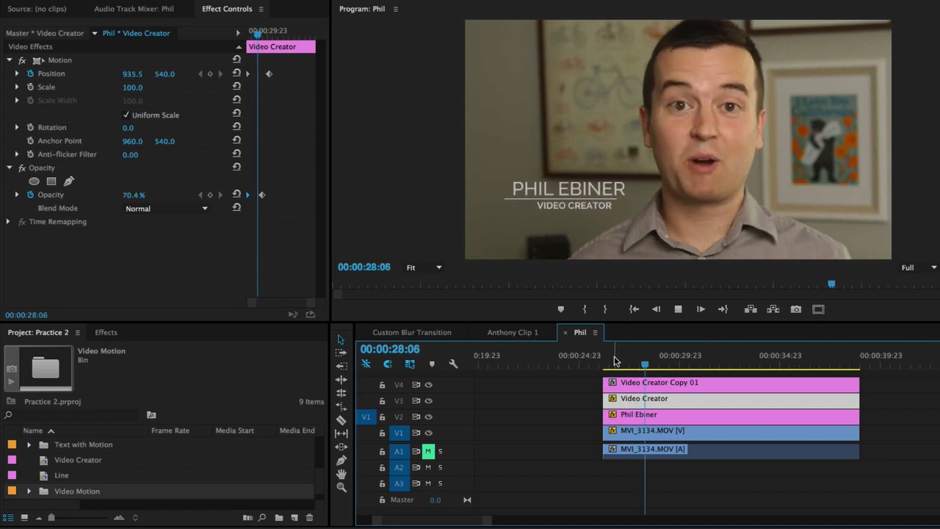
key("space")
- Shift the Video Creator clip on V3 slightly later than the name title and play back the staggered animation
left_click(609, 366)
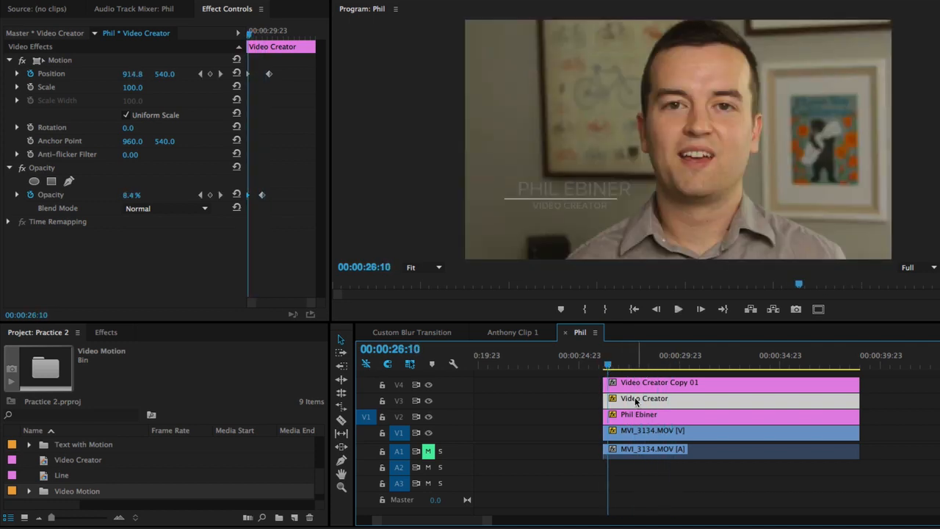
mouse_move(632, 403)
left_mouse_down()
mouse_move(643, 406)
mouse_move(623, 397)
mouse_move(641, 402)
left_mouse_up()
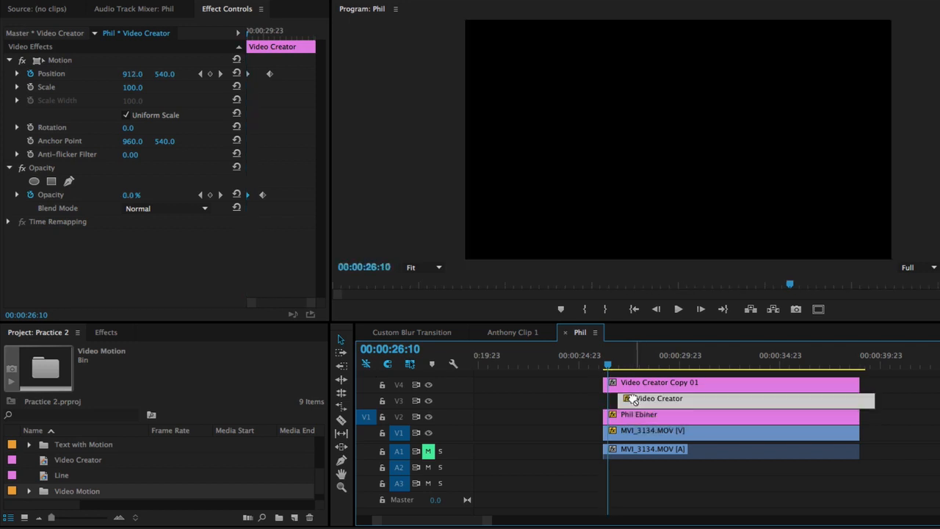
left_click(607, 366)
key("space")
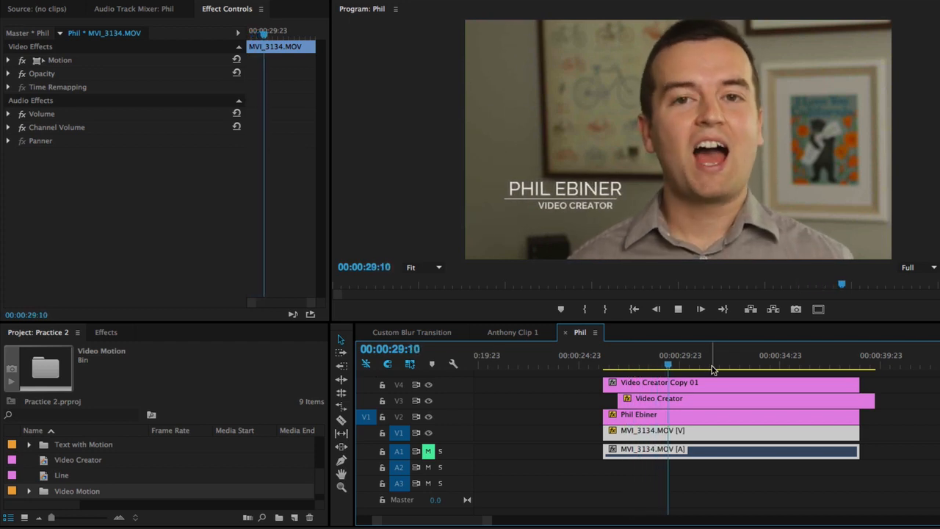
key("space")
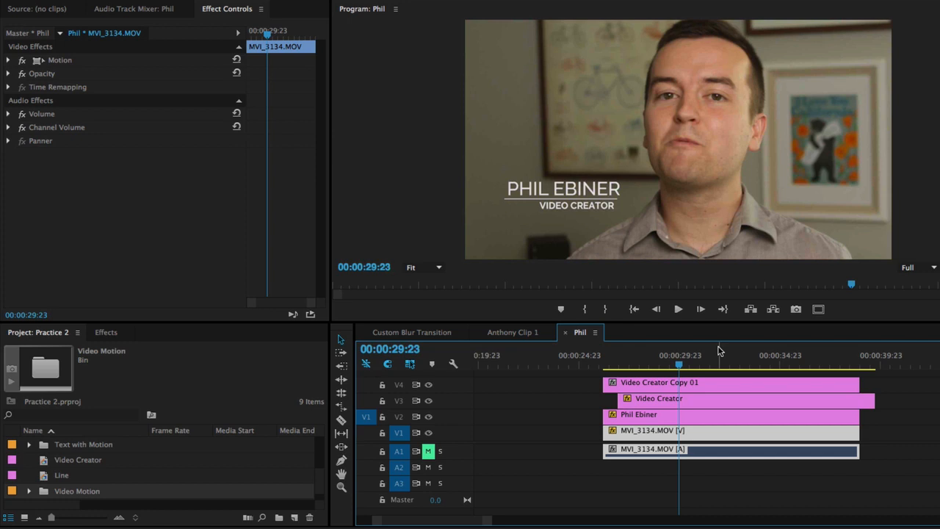
left_click(610, 360)
key("space")
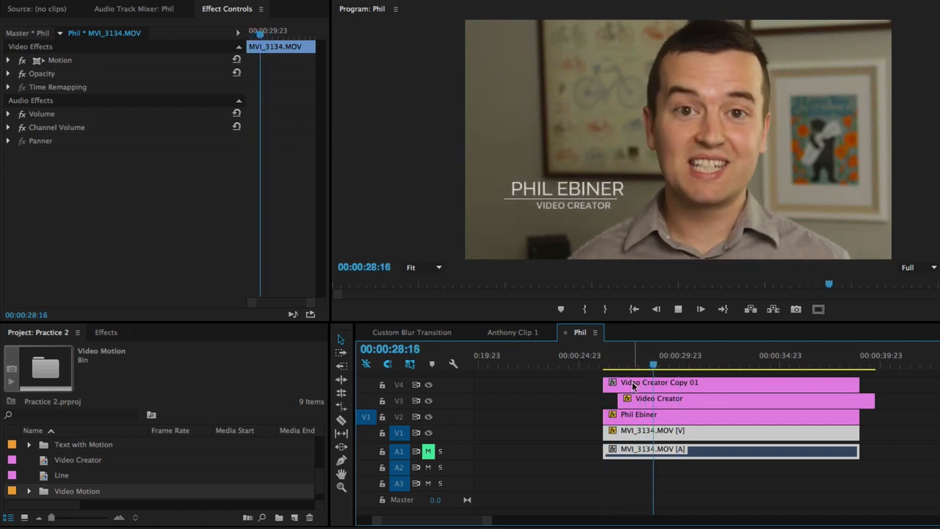
key("space")
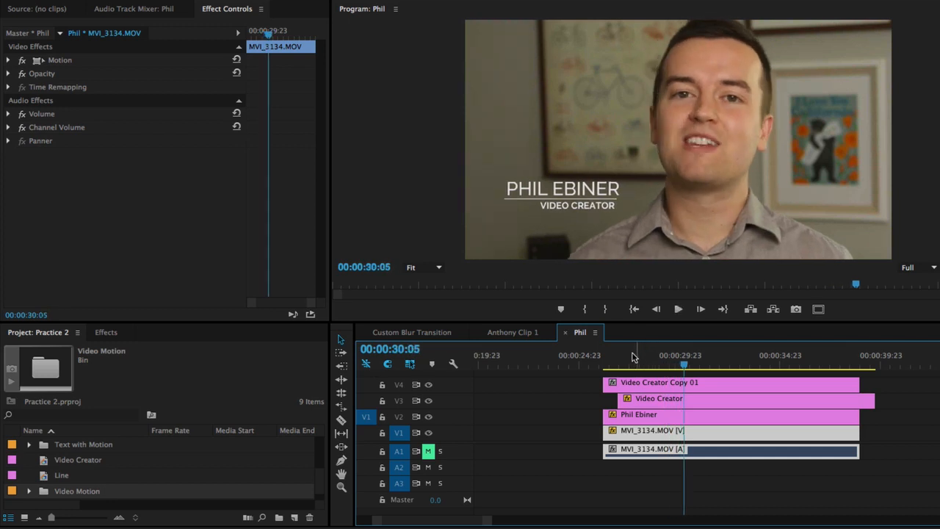
- Turn off Uniform Scale for the line title on V4, with the playhead at 00:00:27:07
left_click(627, 355)
left_click(634, 383)
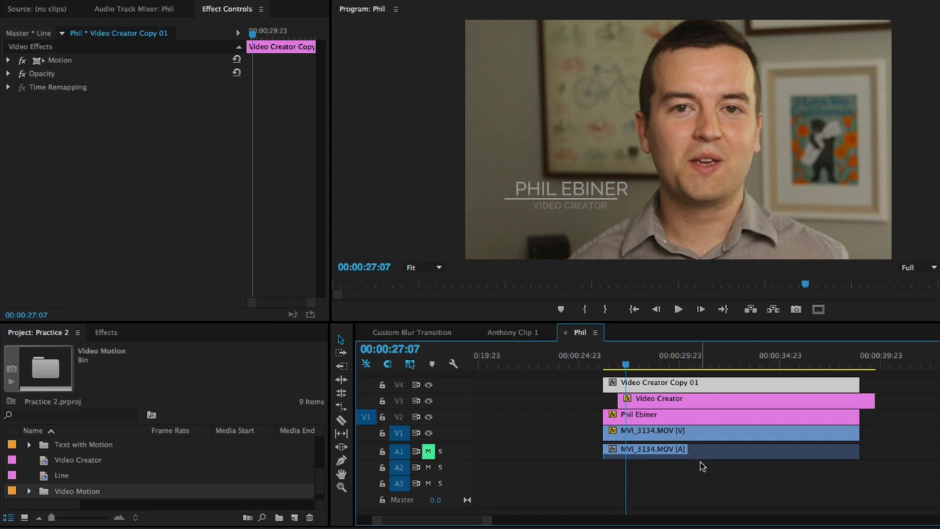
left_click(9, 60)
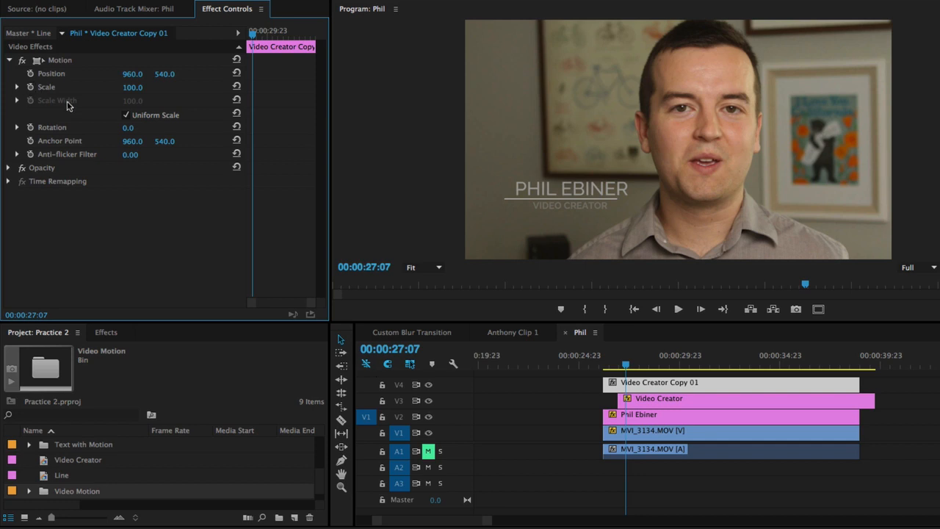
left_click(126, 116)
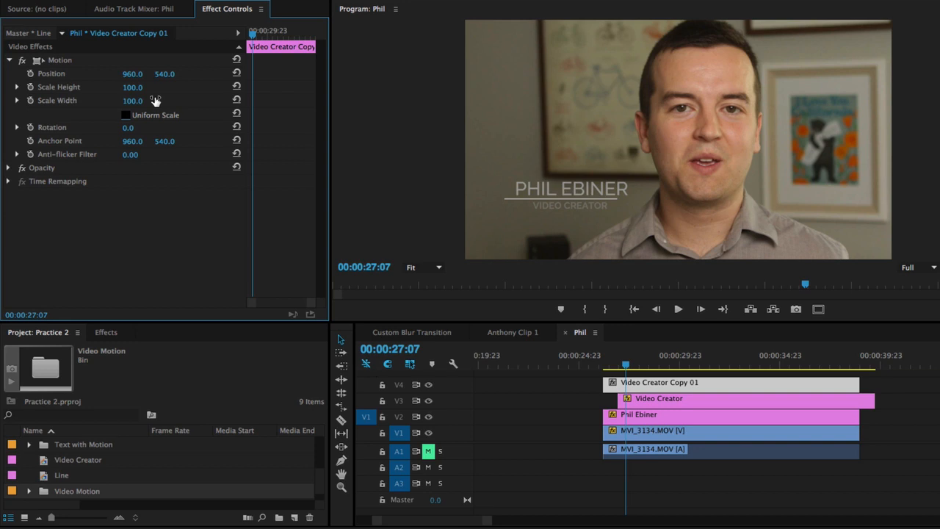
- Try different Scale Width values on the line title and undo the changes
left_click_drag(139, 96, 66, 96)
key("super+z")
left_click_drag(135, 102, 131, 102)
key("super+z")
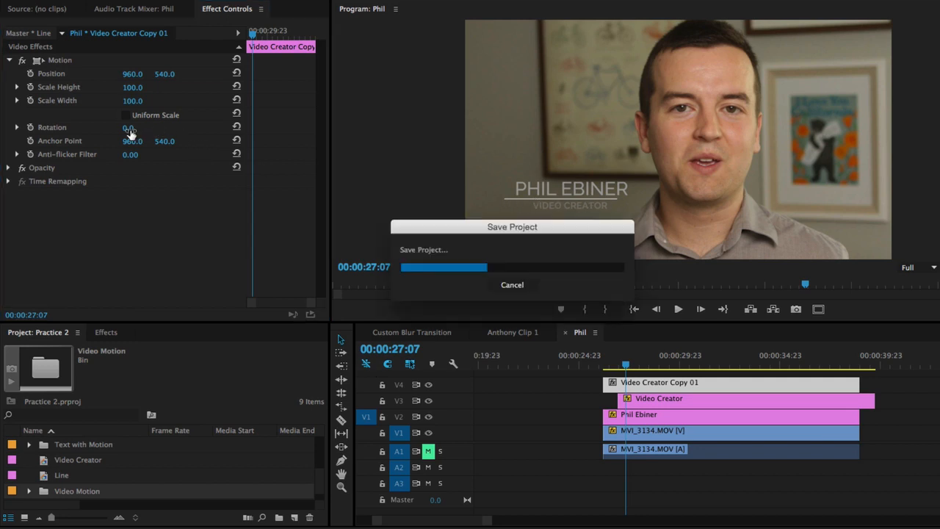
left_click_drag(132, 101, 189, 100)
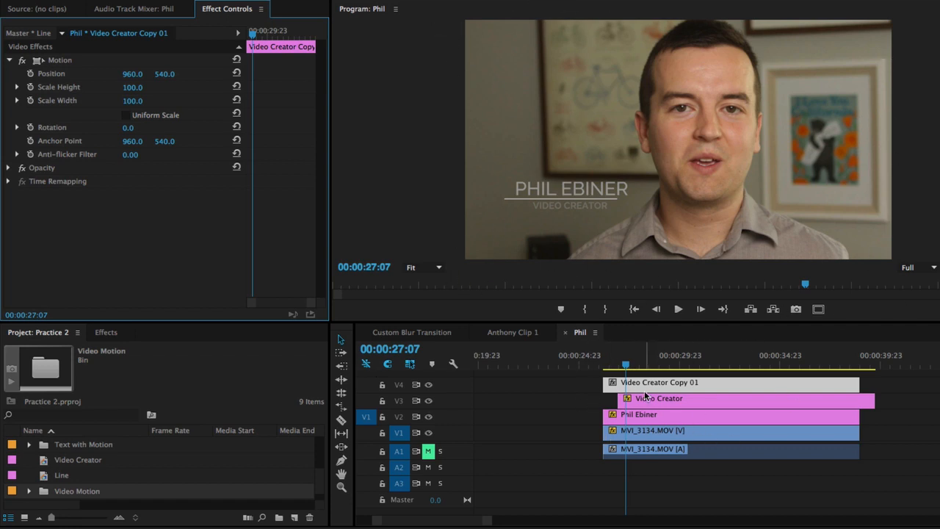
- Duplicate the line title onto V5 and draw a white rounded rectangle about 1727 by 1026 in the copy
left_click_drag(753, 402, 703, 374)
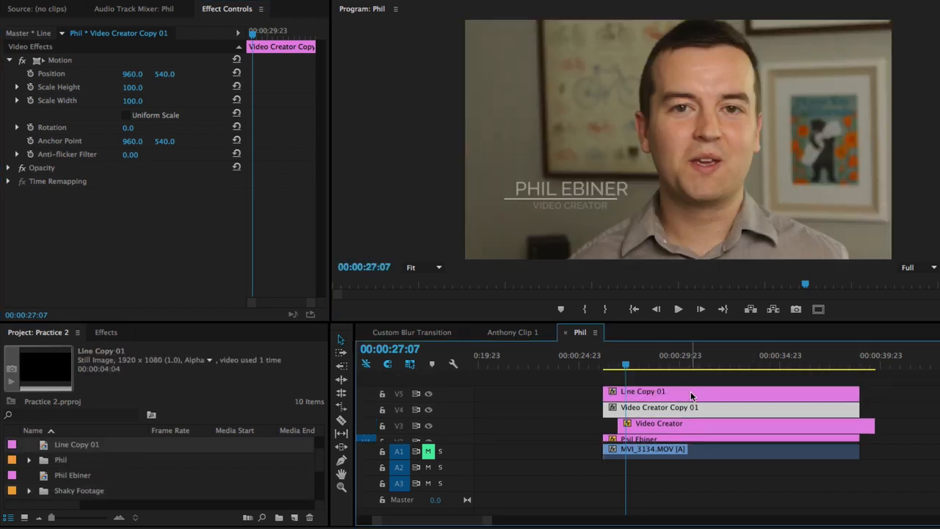
double_click(692, 382)
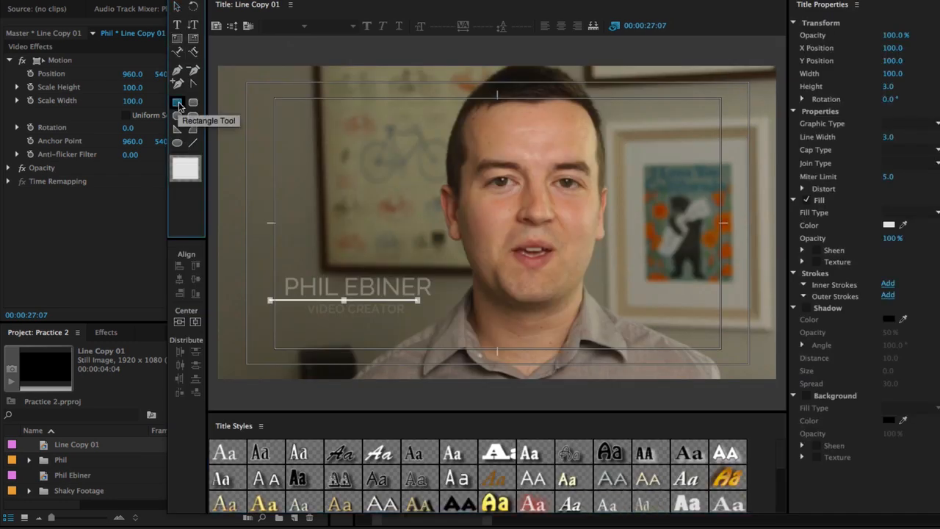
left_click(192, 115)
mouse_move(244, 77)
left_mouse_down()
mouse_move(688, 364)
mouse_move(750, 385)
mouse_move(745, 375)
left_mouse_up()
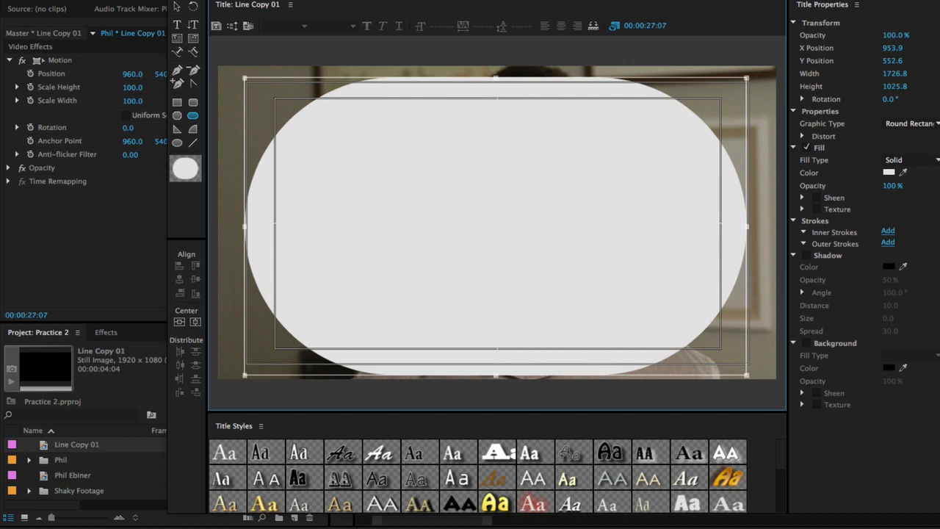
key("super+w")
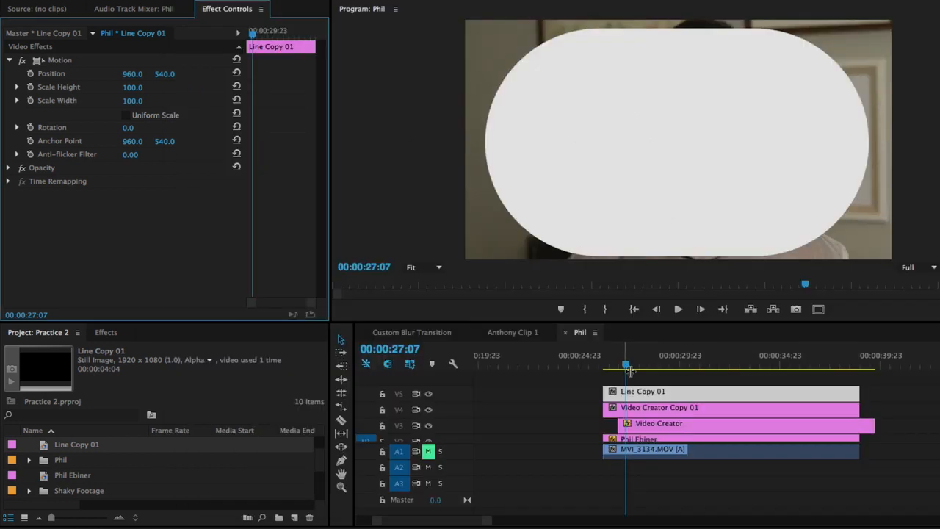
- Set the Scale Width of the Line Copy 01 title on V5 to 72
left_click(658, 399)
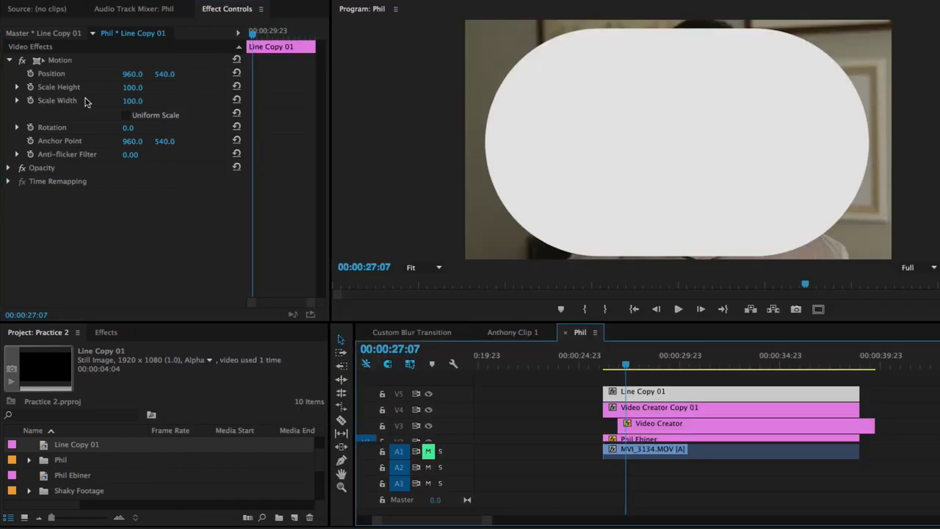
left_click_drag(126, 100, 106, 100)
left_click(718, 393)
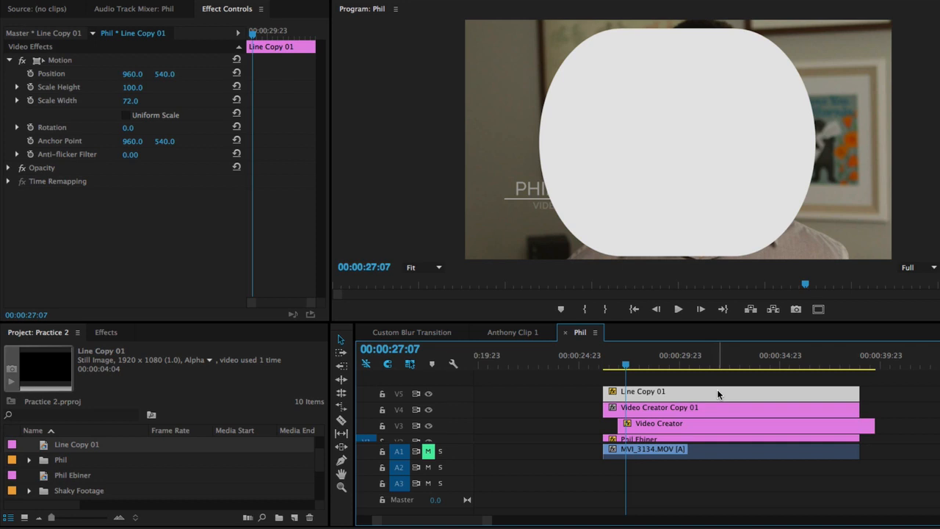
- Delete the Line Copy 01 title from V5, then try a Scale Width of 15 on the V4 line title and undo it
key("Delete")
left_click(641, 407)
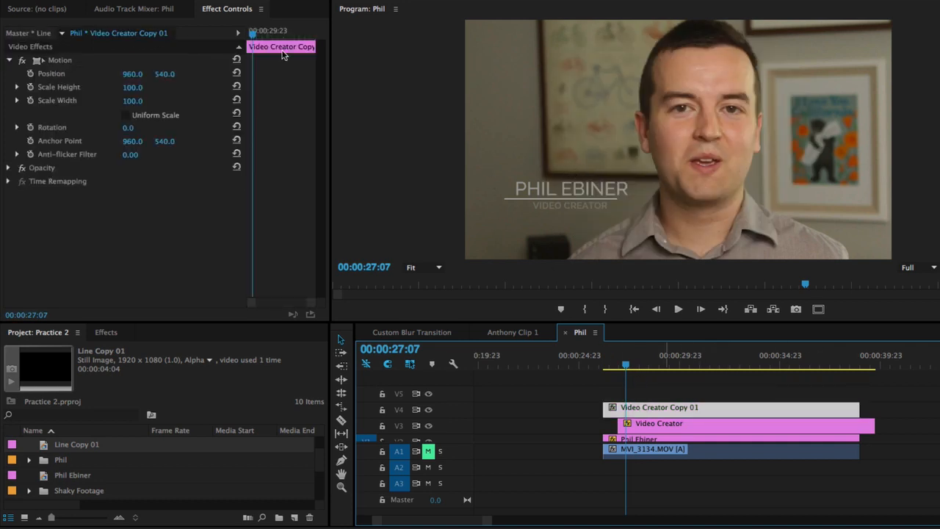
left_click_drag(132, 101, 129, 101)
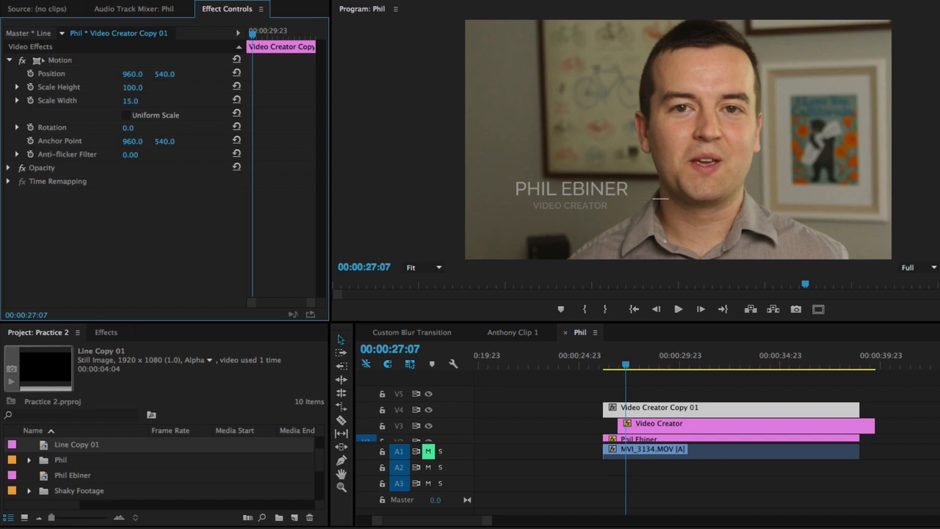
key("super+z")
- Center the line horizontally within the frame in the V4 line title and close the title editor
double_click(742, 416)
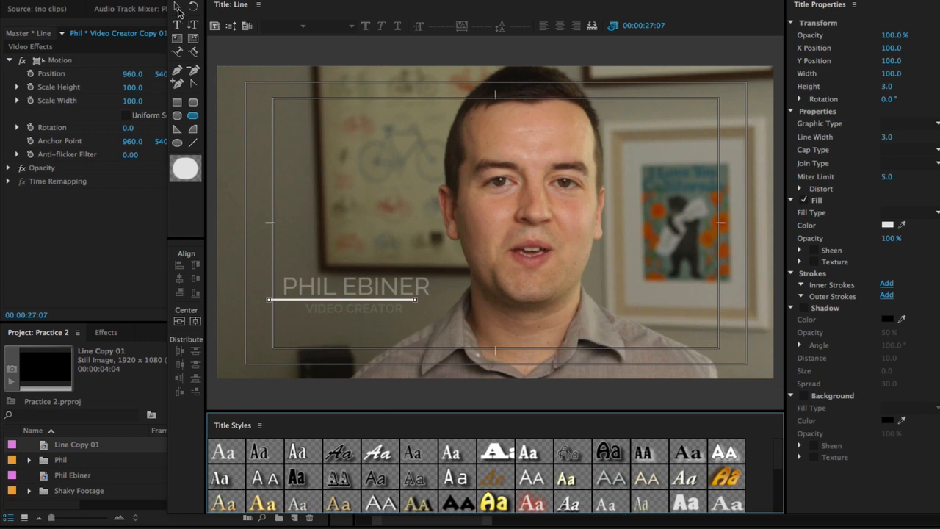
left_click(399, 302)
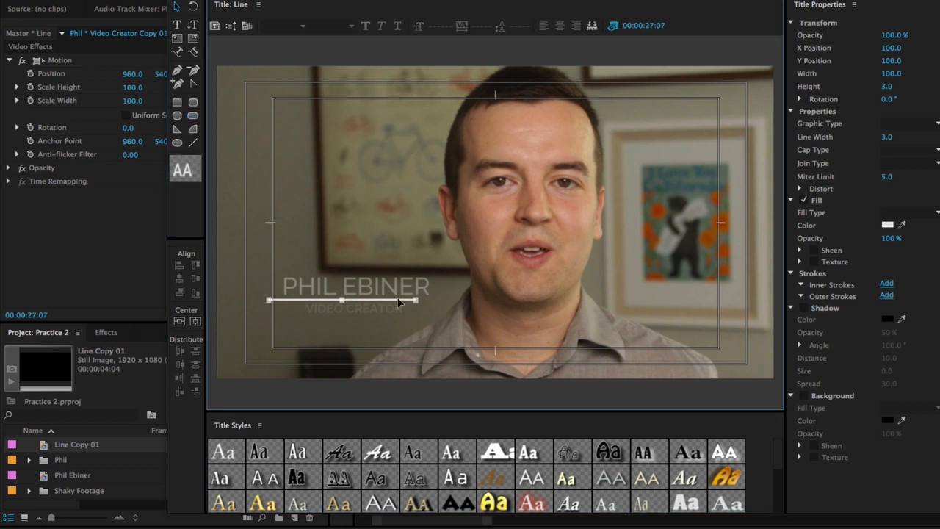
left_click(196, 323)
left_click(683, 288)
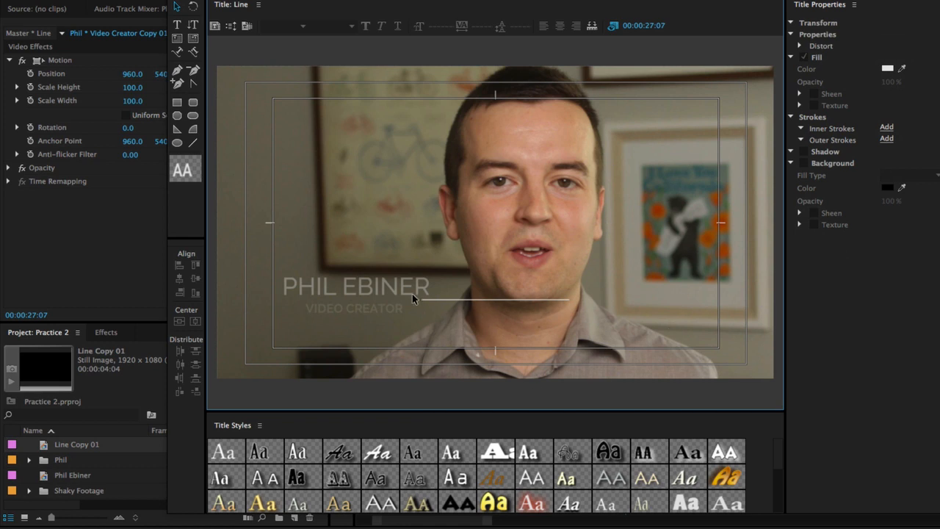
key("super+w")
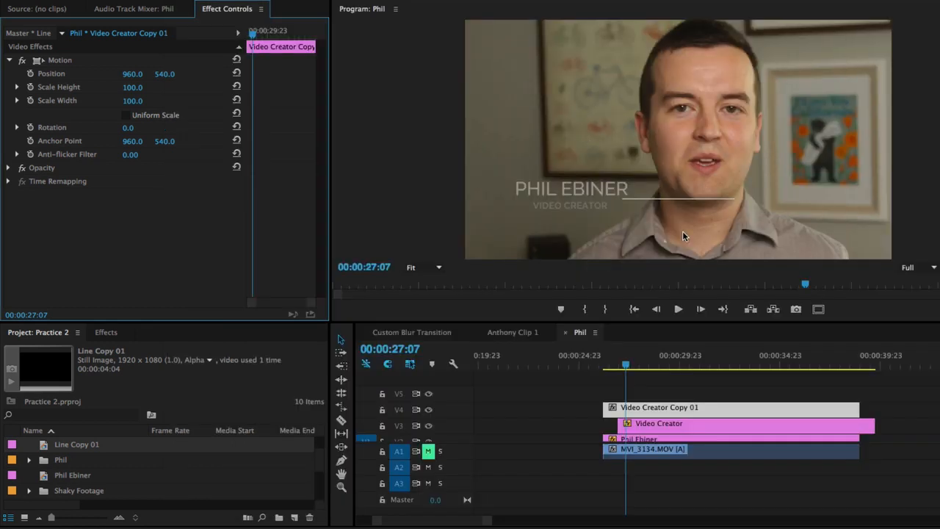
- Animate the line title's Scale Width from 0 at 00:00:27:16 up to 100 at a second keyframe
left_click(633, 365)
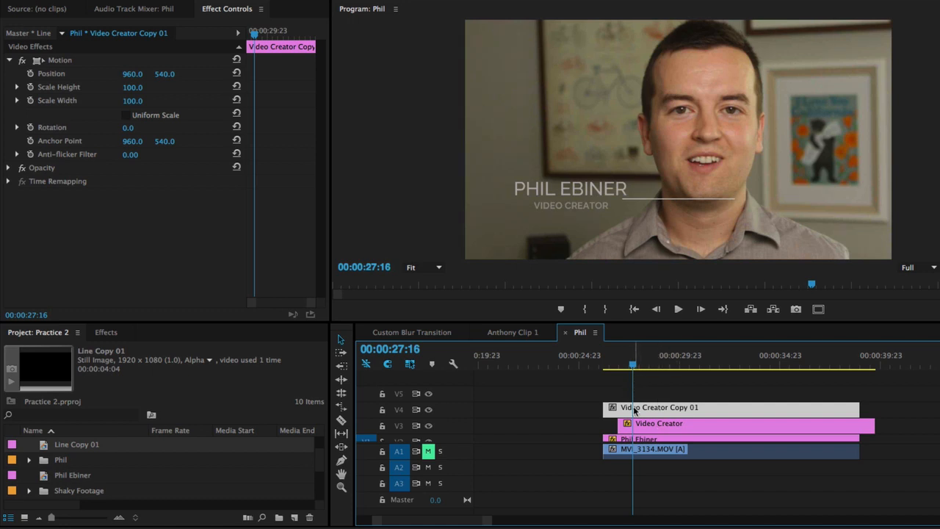
left_click(31, 100)
left_click_drag(254, 102, 273, 108)
left_click_drag(133, 100, 122, 101)
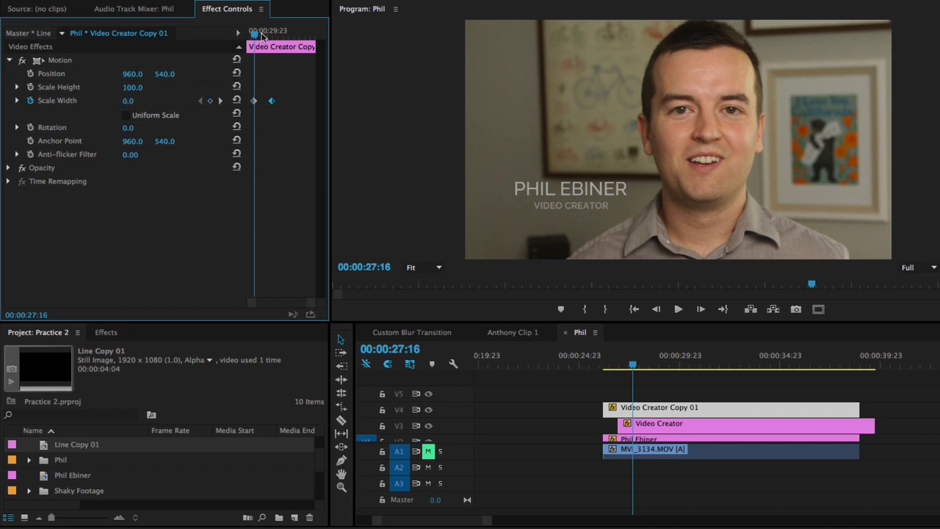
- Shift the Scale Width keyframes earlier so the 0 keyframe sits at the line title's start, 00:00:26:04
left_click_drag(253, 35, 252, 35)
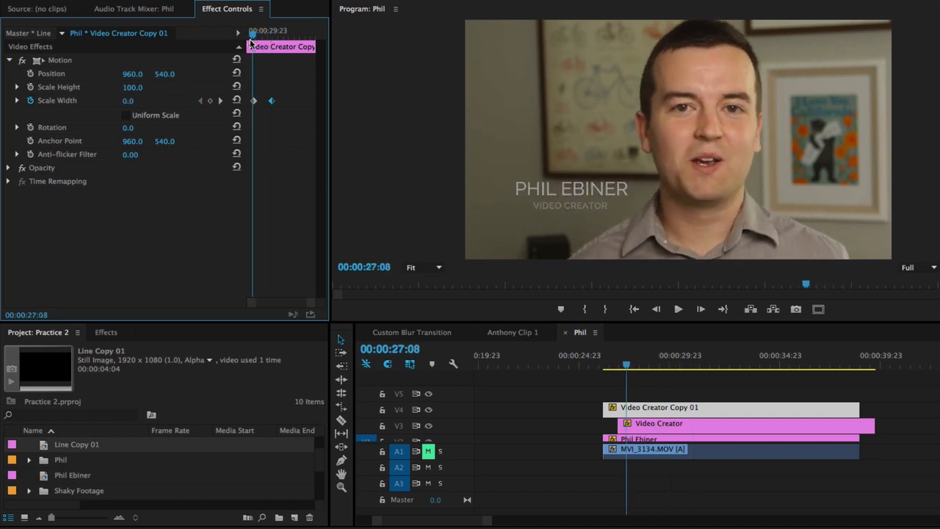
left_click_drag(271, 100, 260, 100)
left_click_drag(262, 102, 242, 104)
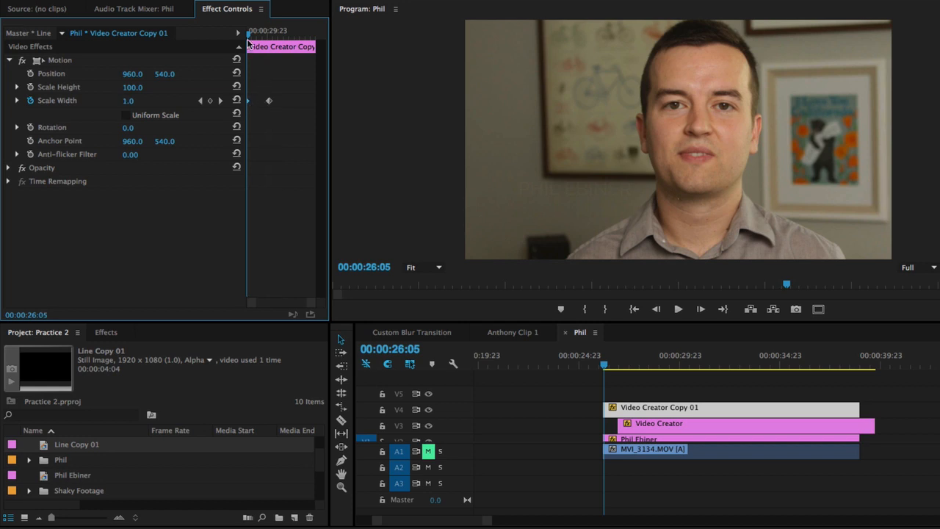
key("Left")
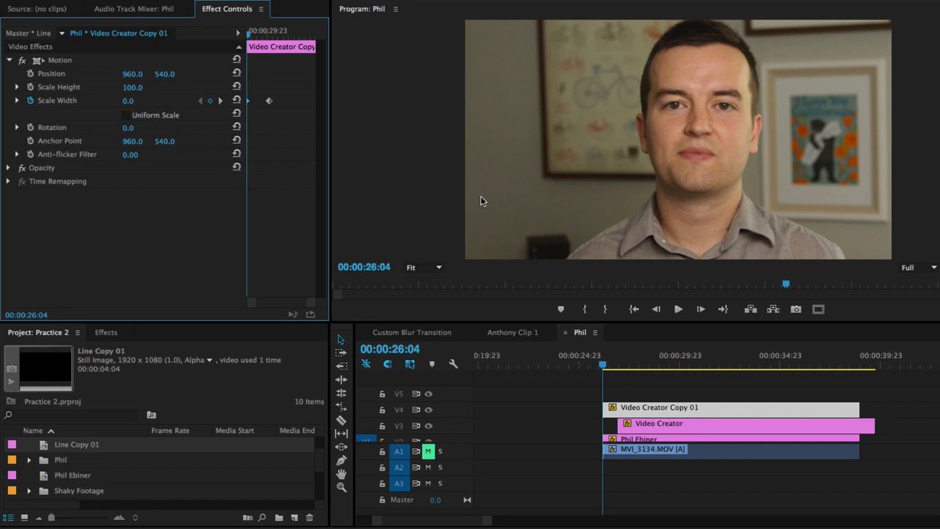
- Preview the line's growth and move its ending Scale Width keyframe earlier to speed up the animation
key("space")
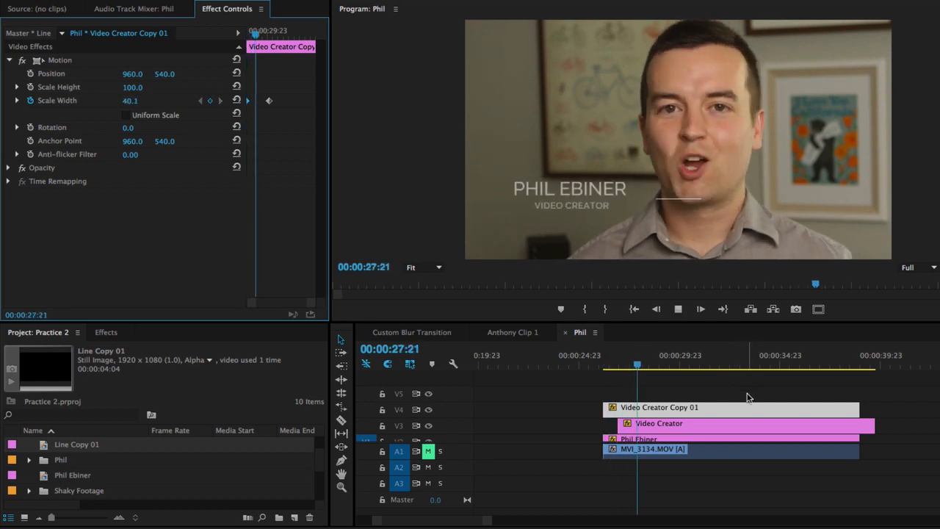
left_click_drag(629, 364, 617, 366)
key("space")
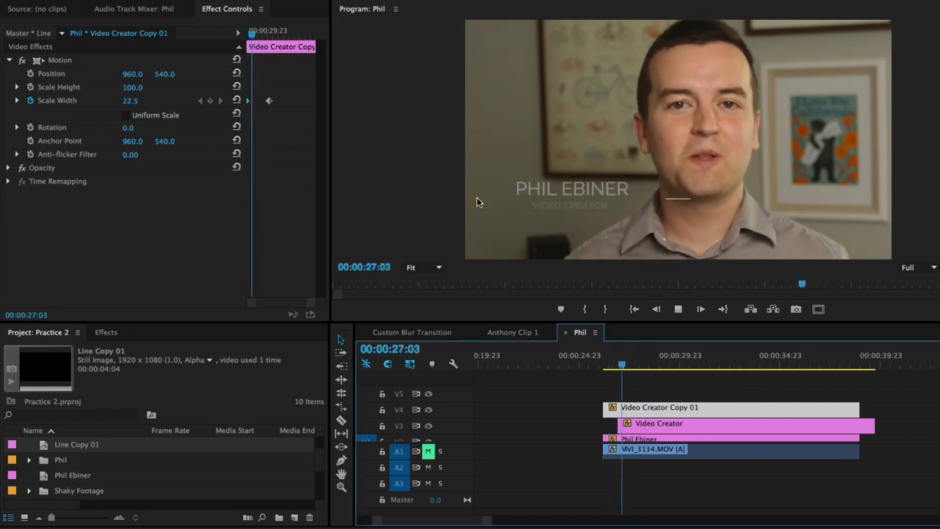
key("space")
left_click_drag(268, 102, 259, 102)
left_click(250, 35)
left_click_drag(250, 36, 269, 40)
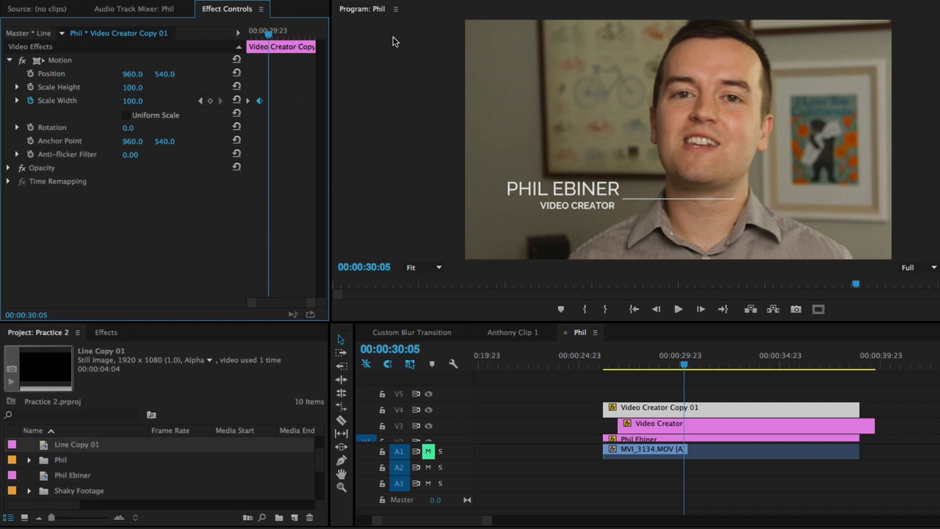
- Set the line title's horizontal Position to 442 to place it beneath the name, and preview the animation
left_click_drag(132, 74, 14, 74)
left_click_drag(263, 30, 211, 33)
key("space")
key("space")
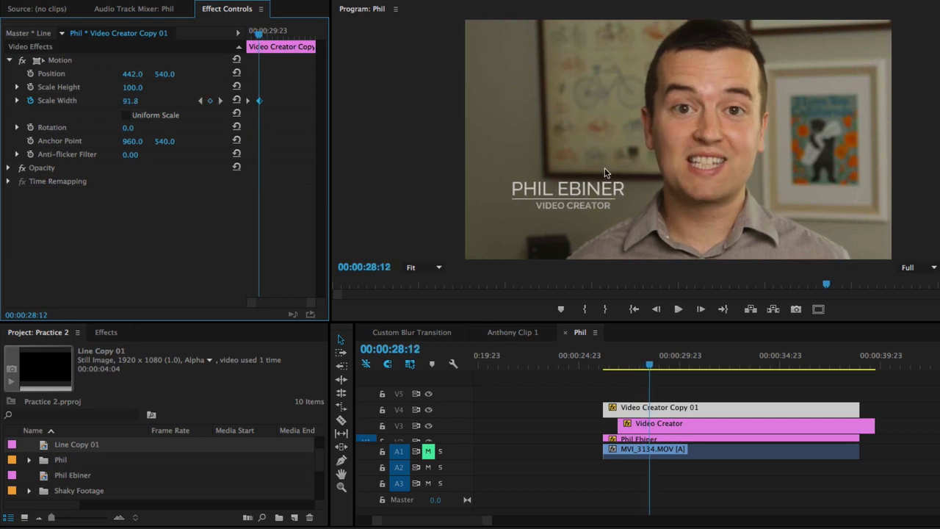
- Move the ending Scale Width keyframe slightly later, apply Ease In to both keyframes, and play back the line animation
left_click(259, 101)
key("Delete")
right_click(263, 103)
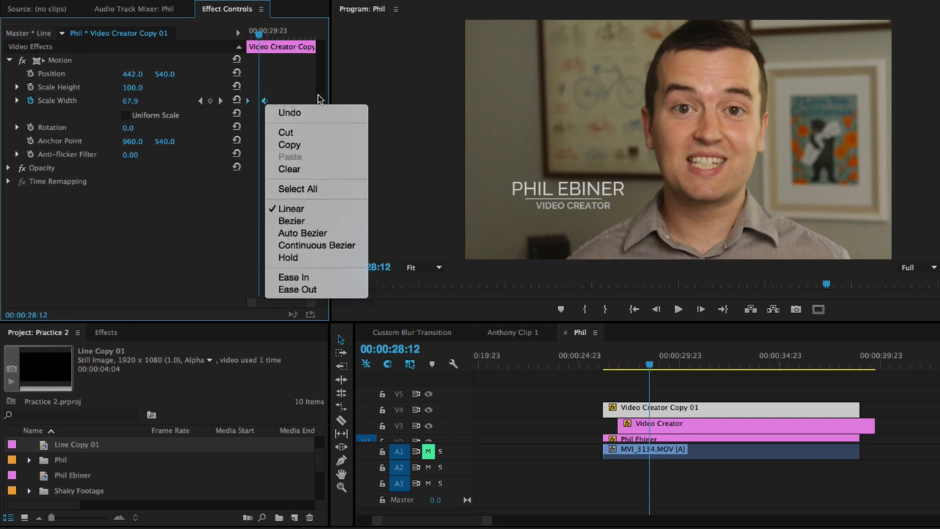
left_click(205, 134)
right_click(263, 102)
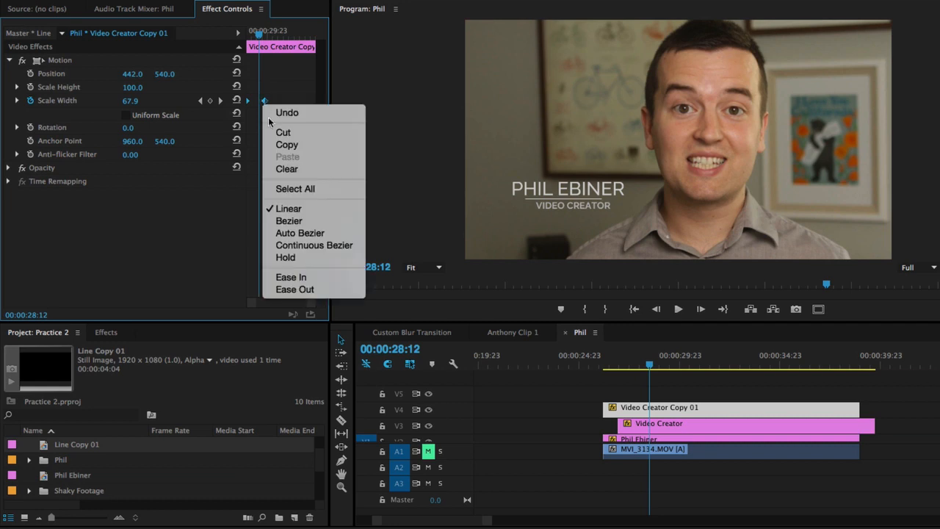
left_click(319, 277)
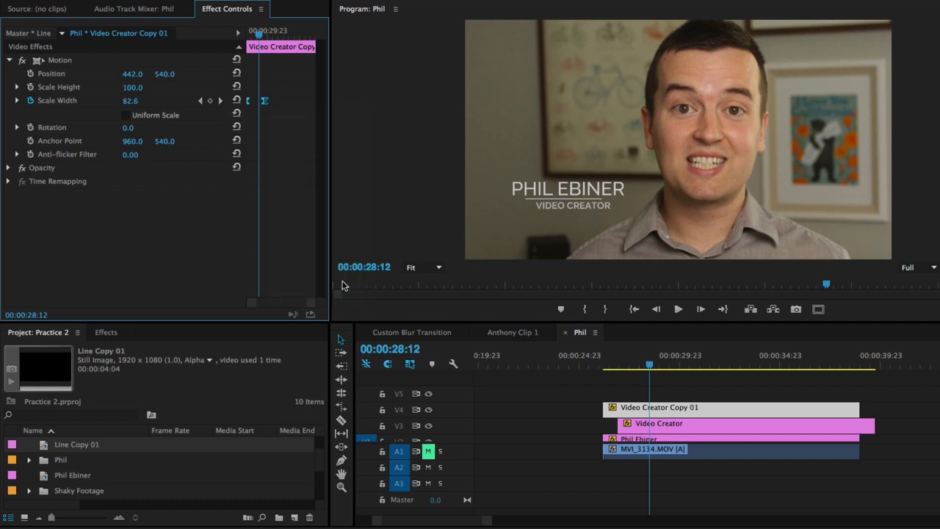
left_click_drag(276, 35, 176, 34)
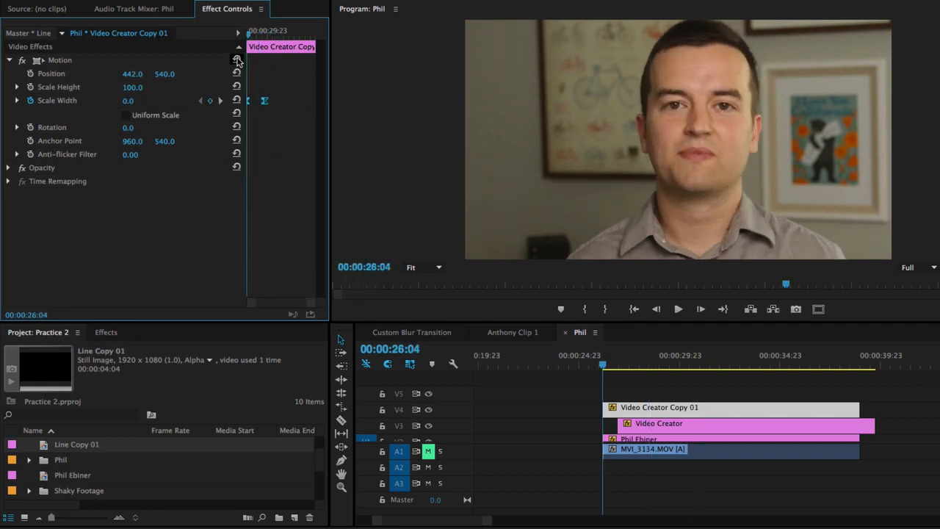
key("space")
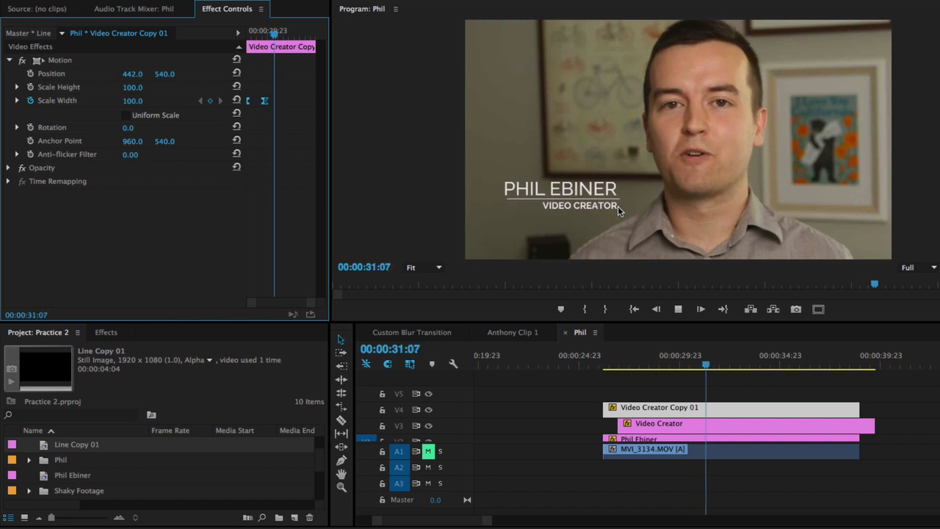
key("space")
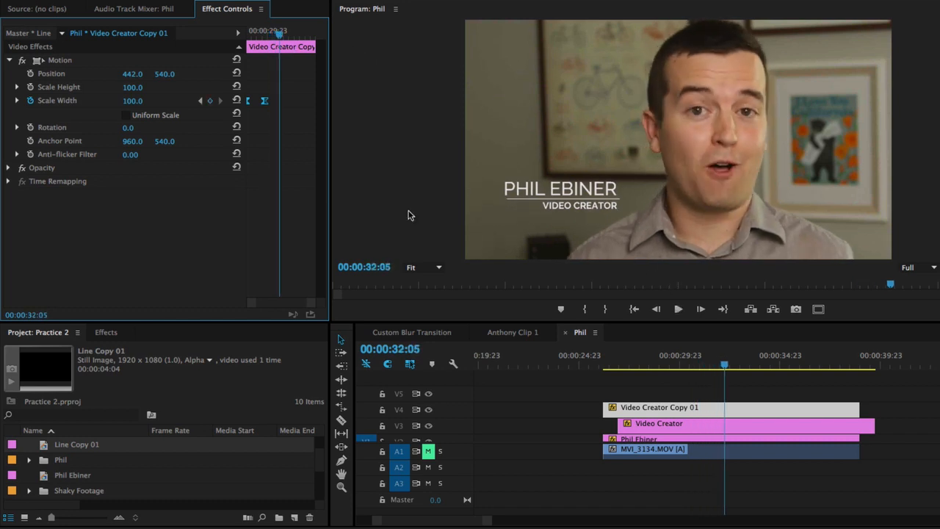
- Set the line title's horizontal Position to 428 to align it with the name, and play the lower-third from its start
left_click_drag(724, 361, 772, 382)
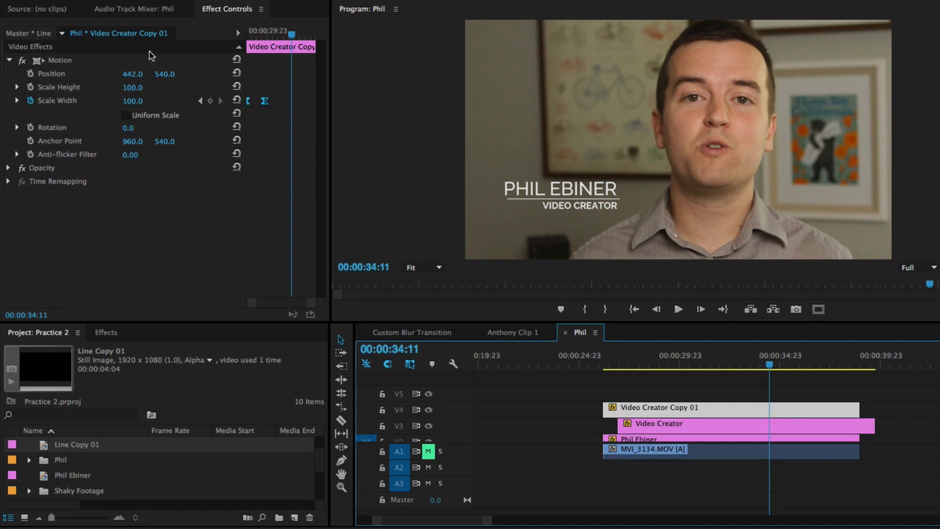
left_click_drag(134, 73, 130, 74)
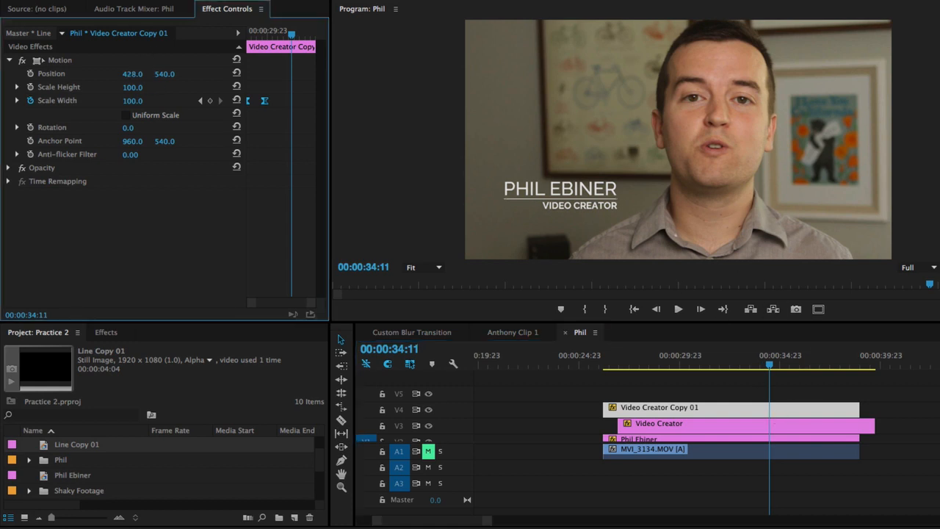
left_click_drag(769, 364, 792, 367)
left_click_drag(134, 74, 118, 73)
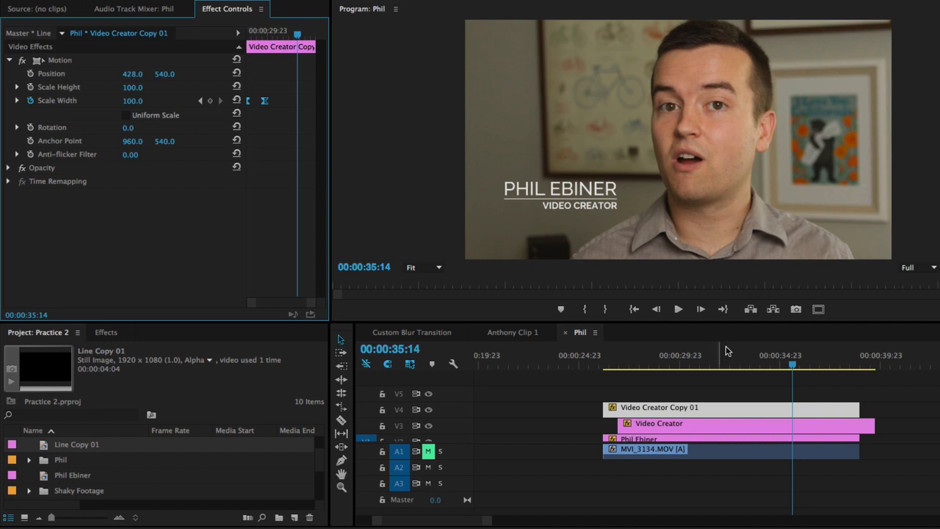
left_click_drag(709, 365, 606, 367)
key("space")
key("space")
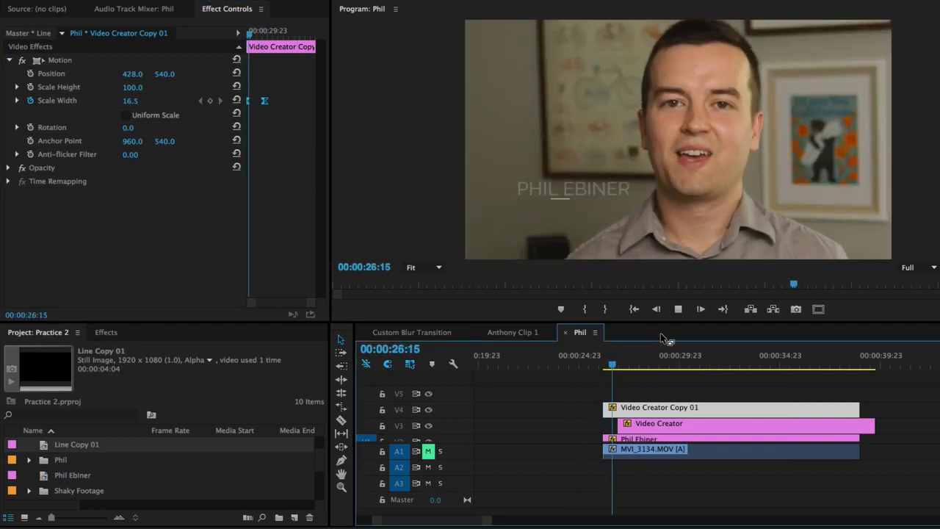
- Shift the line title on V4 later so it starts between the name title and the VIDEO CREATOR title
left_click_drag(698, 406, 714, 406)
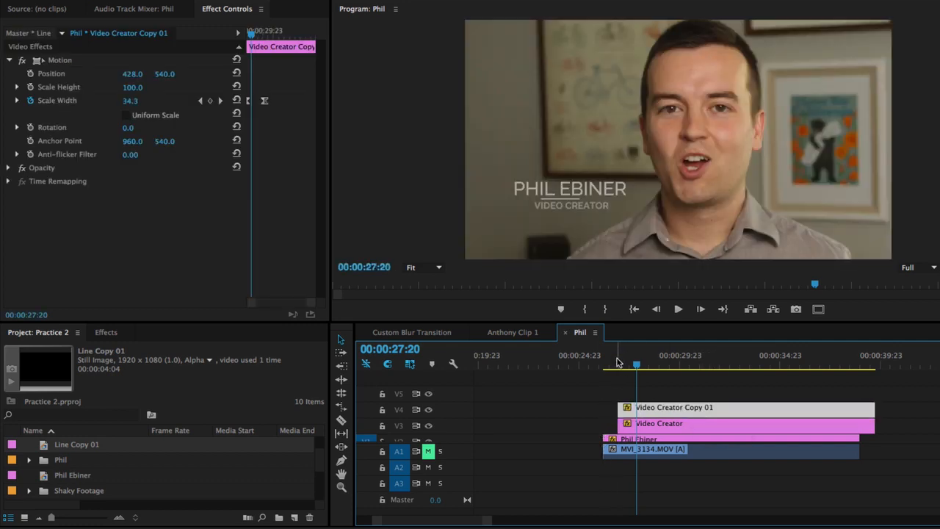
left_click(616, 361)
key("=")
left_click_drag(795, 415, 786, 415)
- Play back the complete lower-third from its beginning to check the timing of the name, line and VIDEO CREATOR titles
key("-")
left_click(771, 448)
key("space")
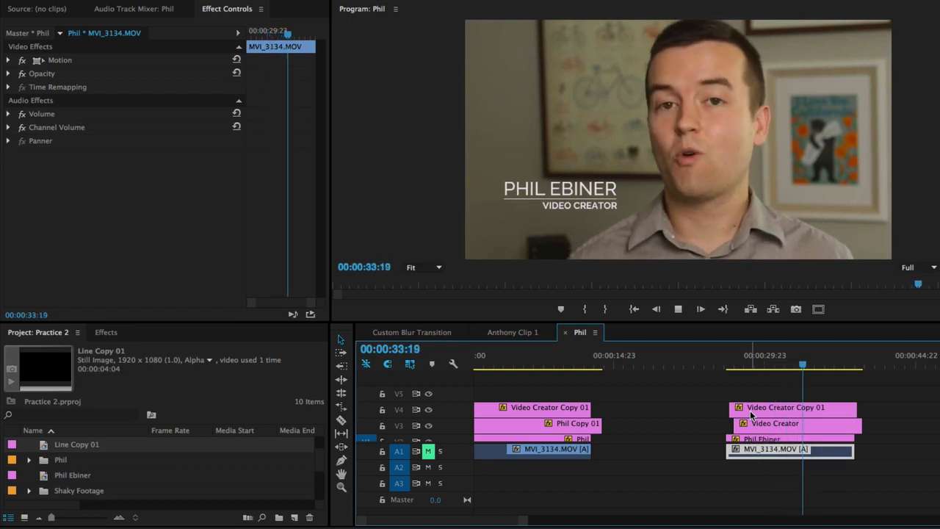
key("space")
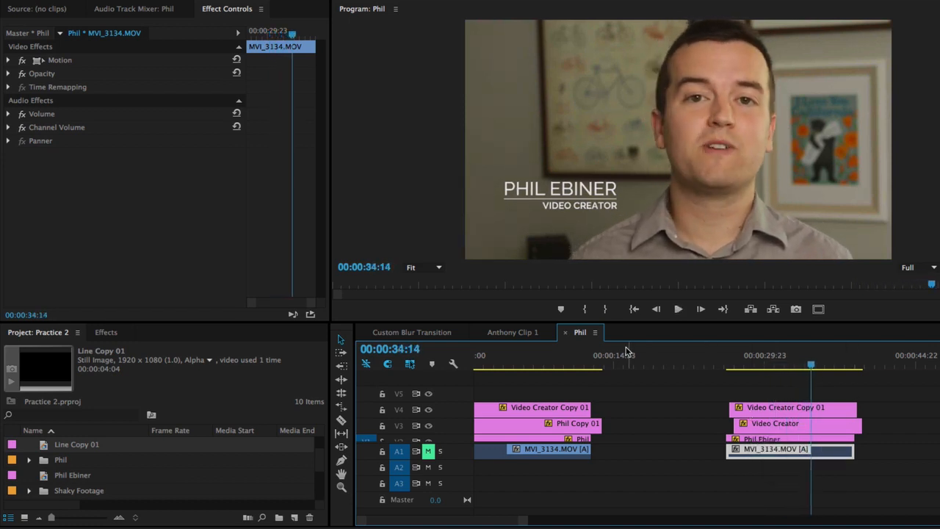
left_click(733, 367)
key("space")
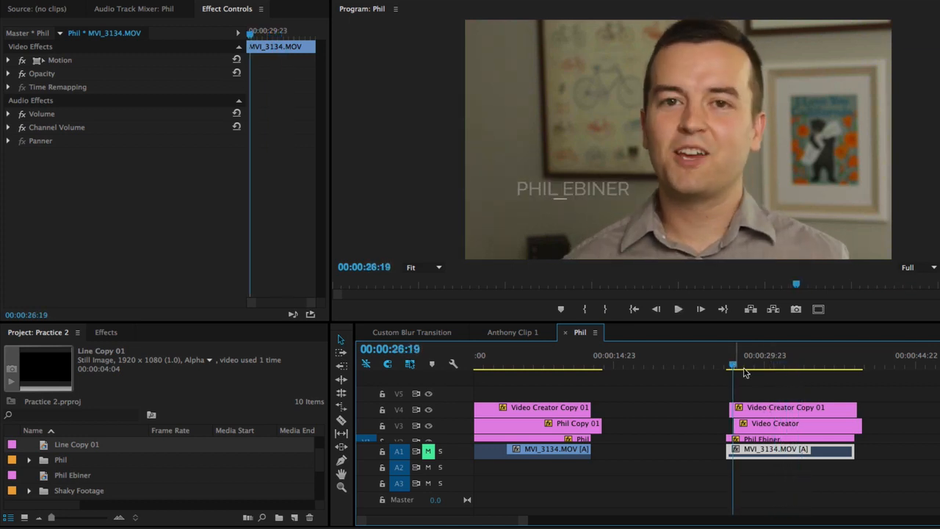
key("space")
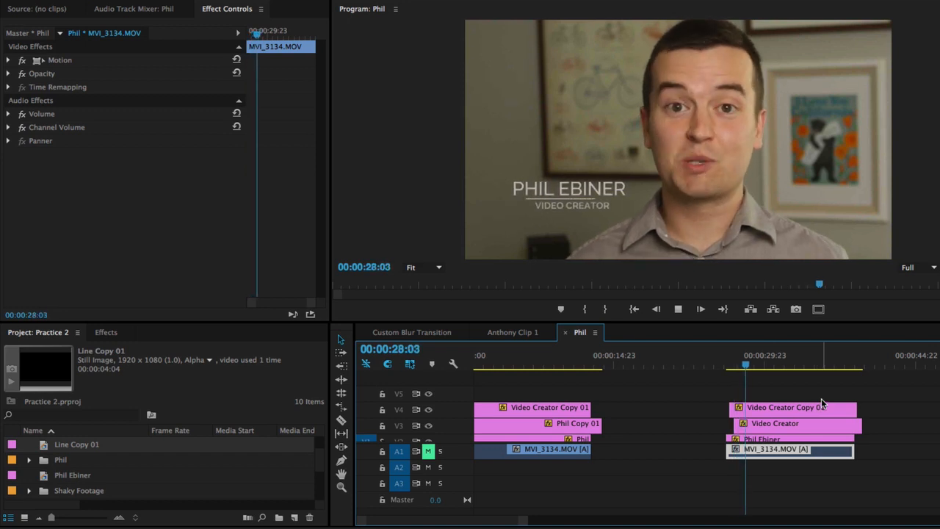